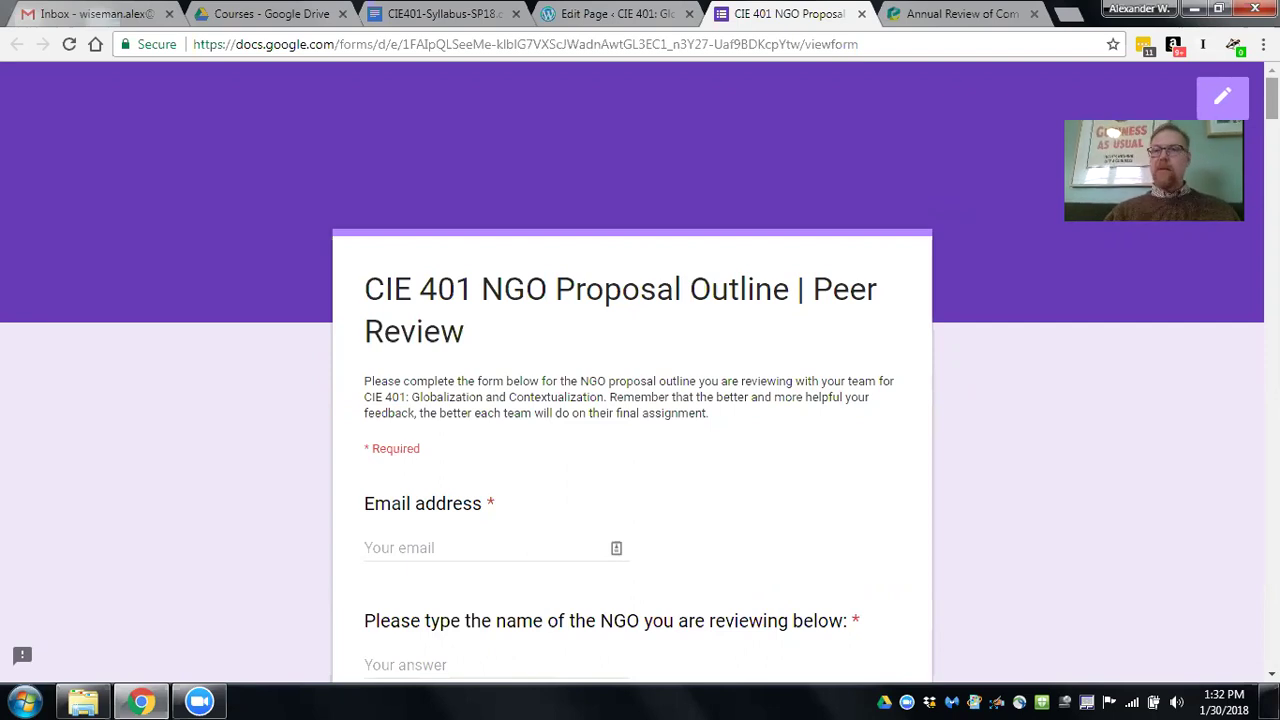
Zoom the peer review form page to 175% and scroll down to its questions.
key(ctrl+plus)
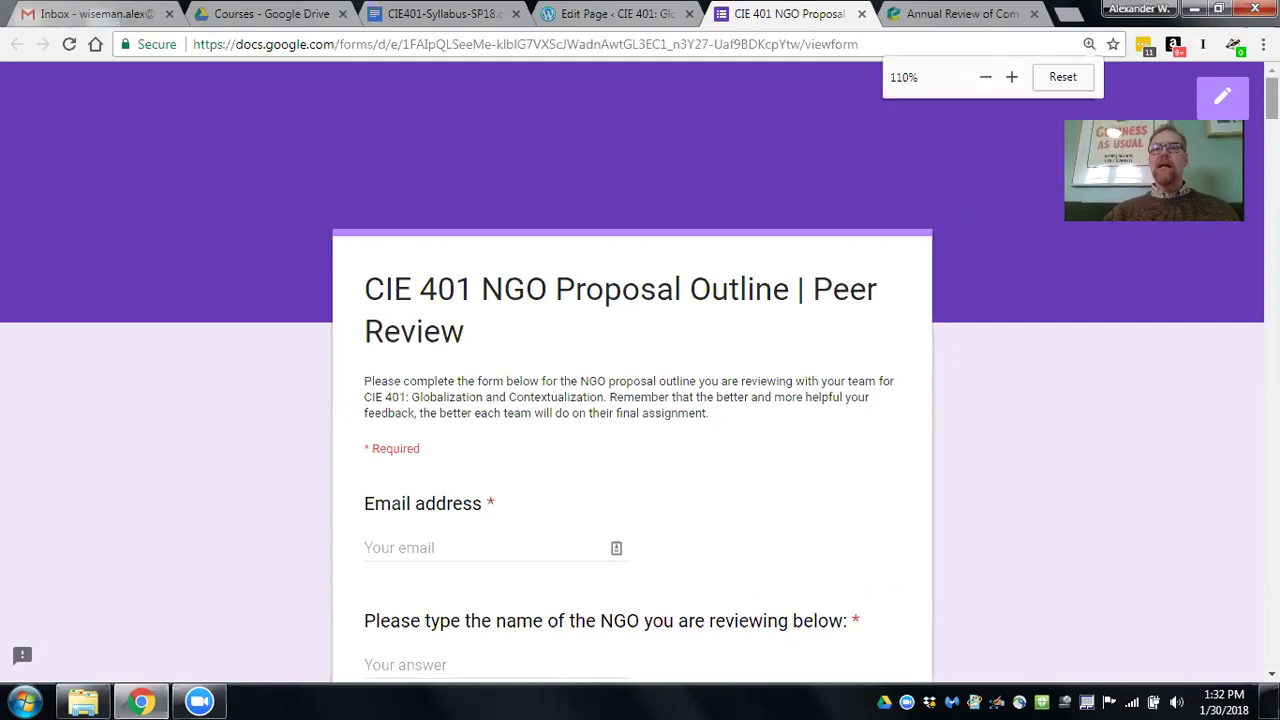
key(ctrl+plus)
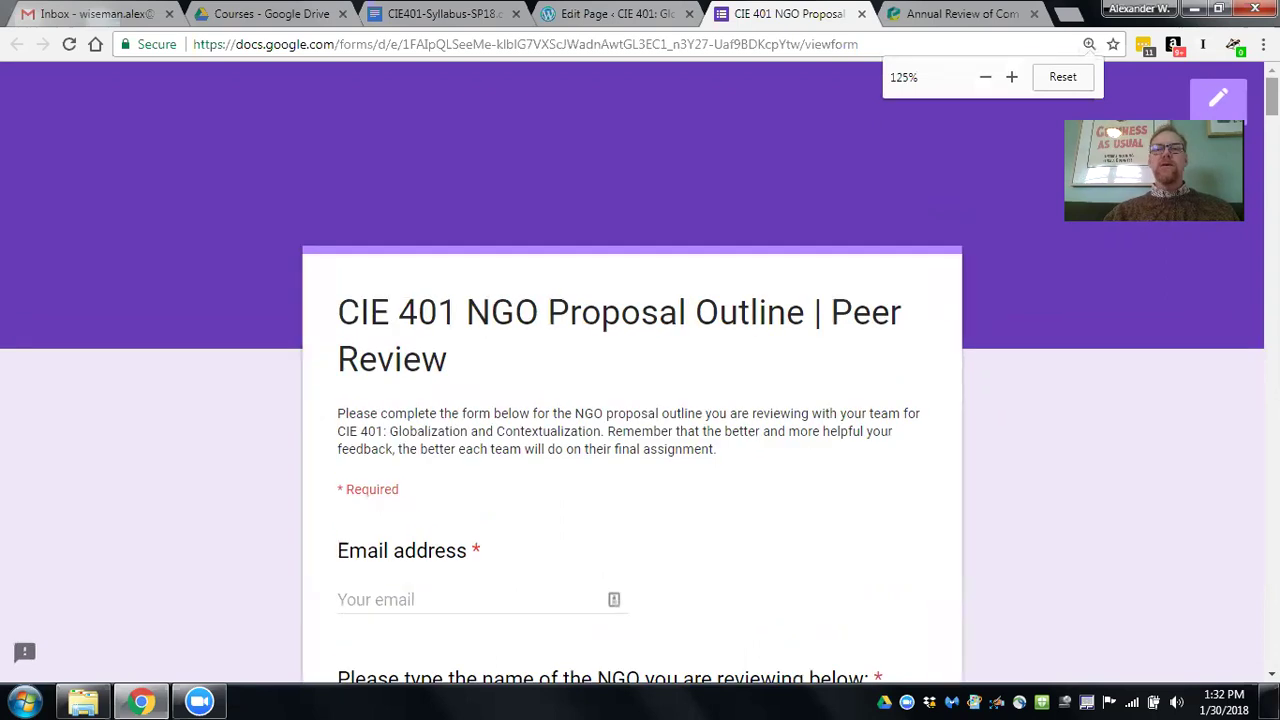
click(1089, 44)
click(1012, 78)
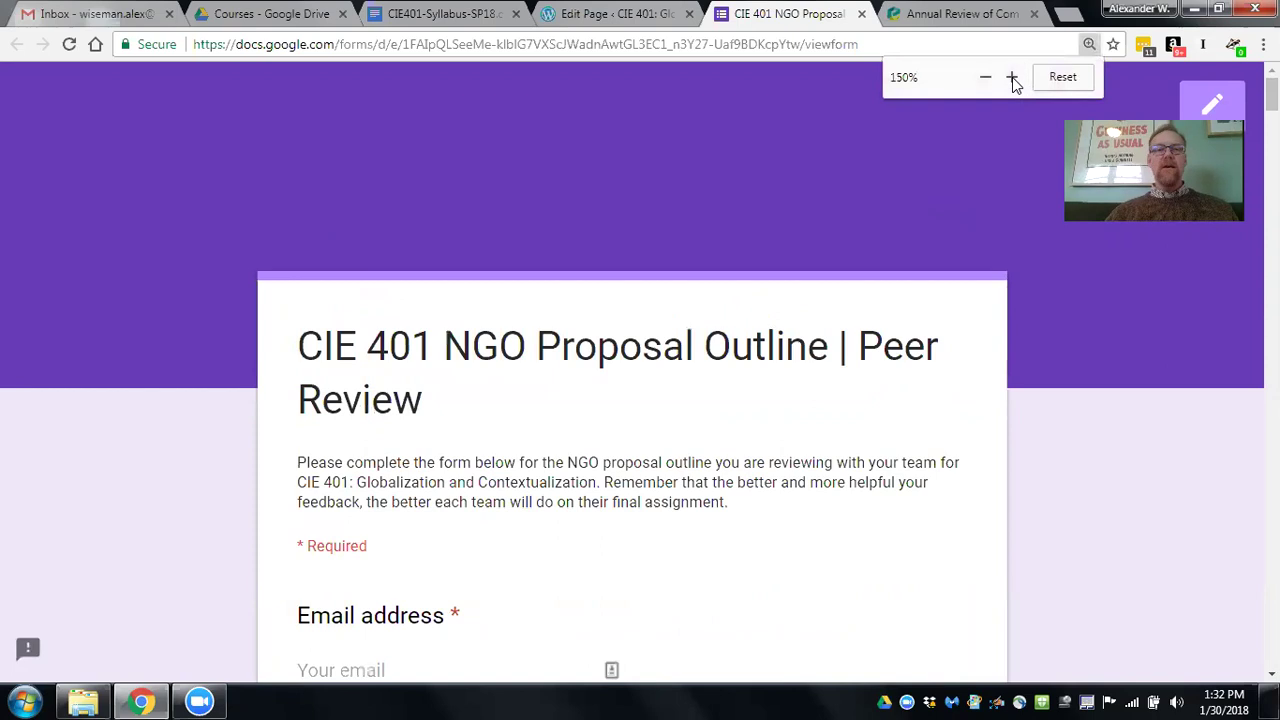
click(1012, 78)
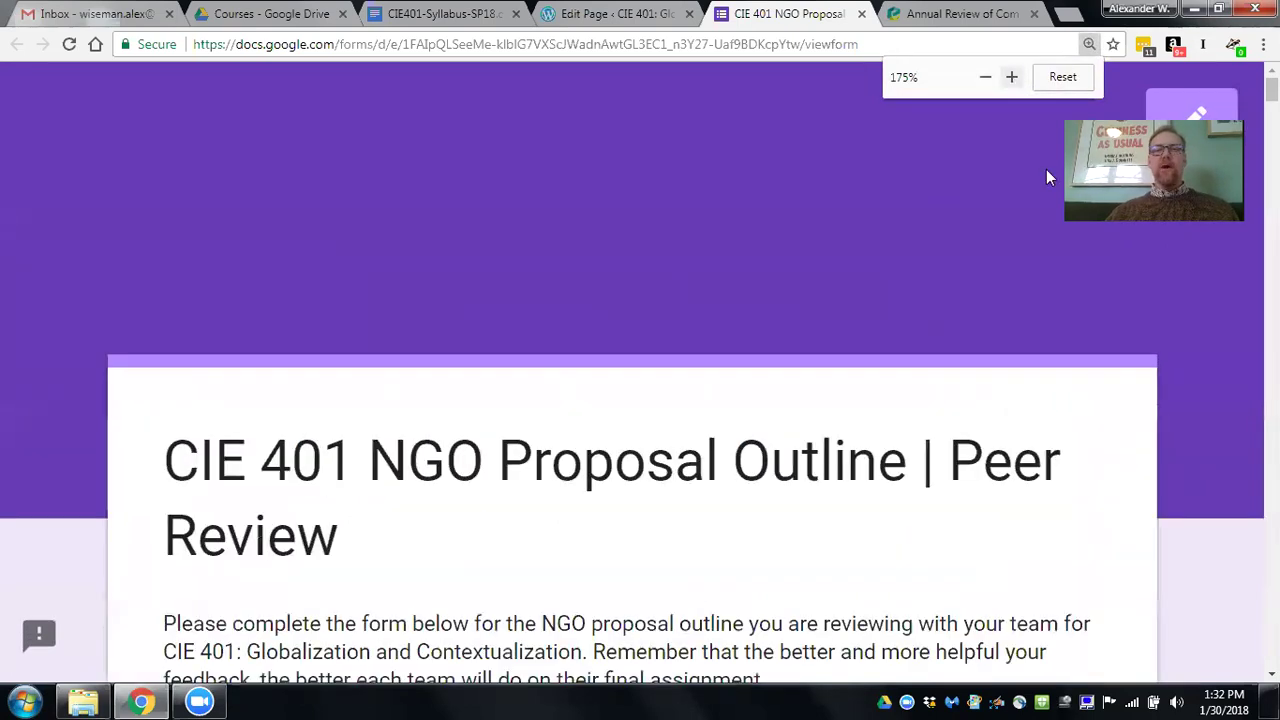
scroll(632, 450, down, 2)
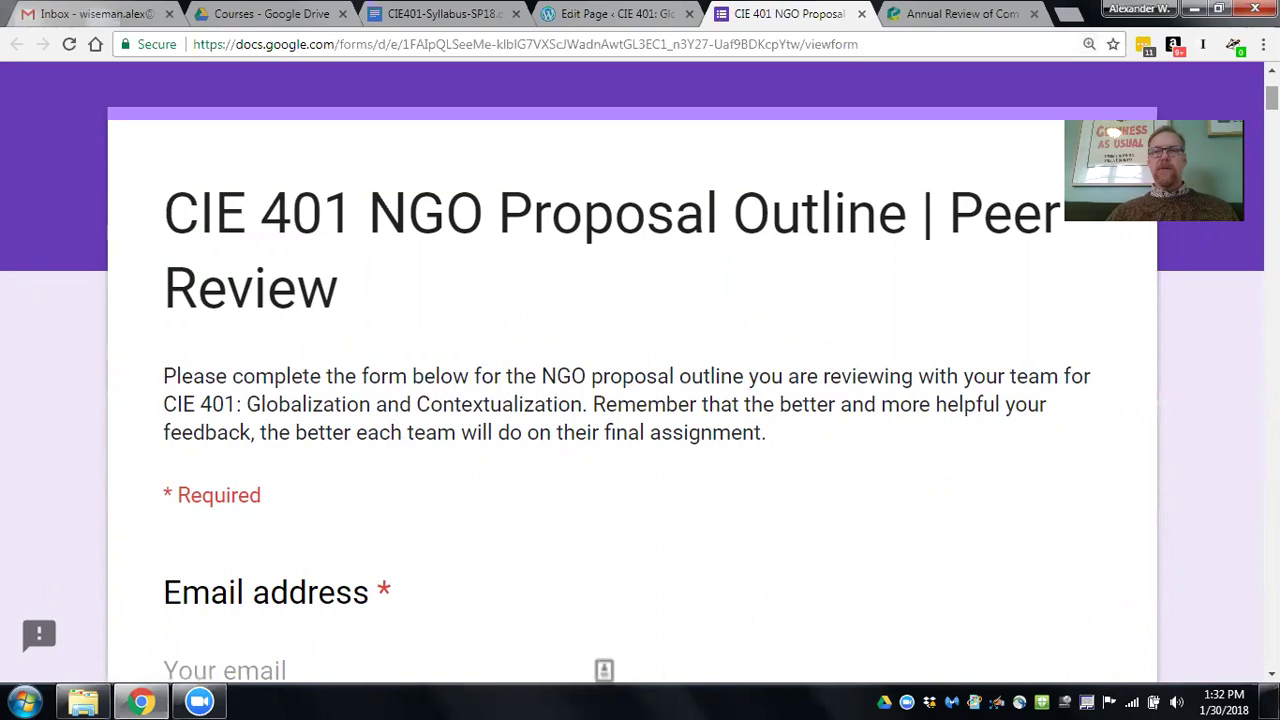
scroll(640, 377, down, 1)
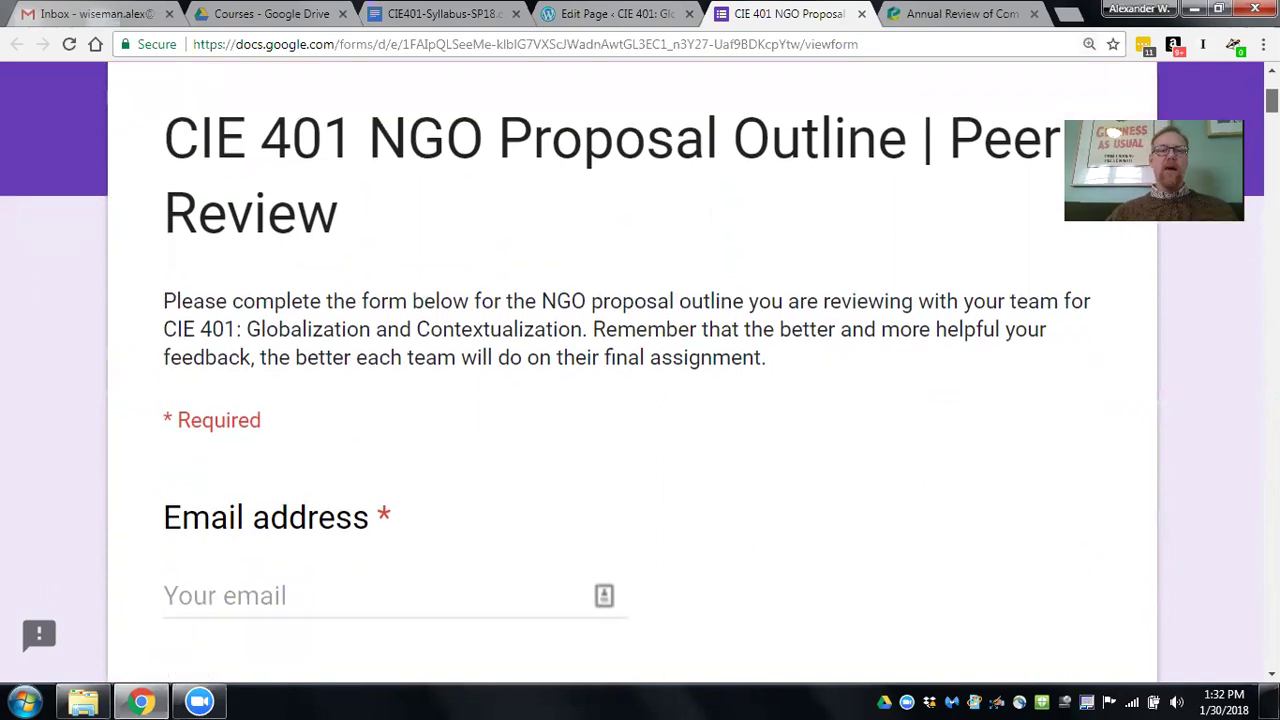
scroll(640, 377, down, 1)
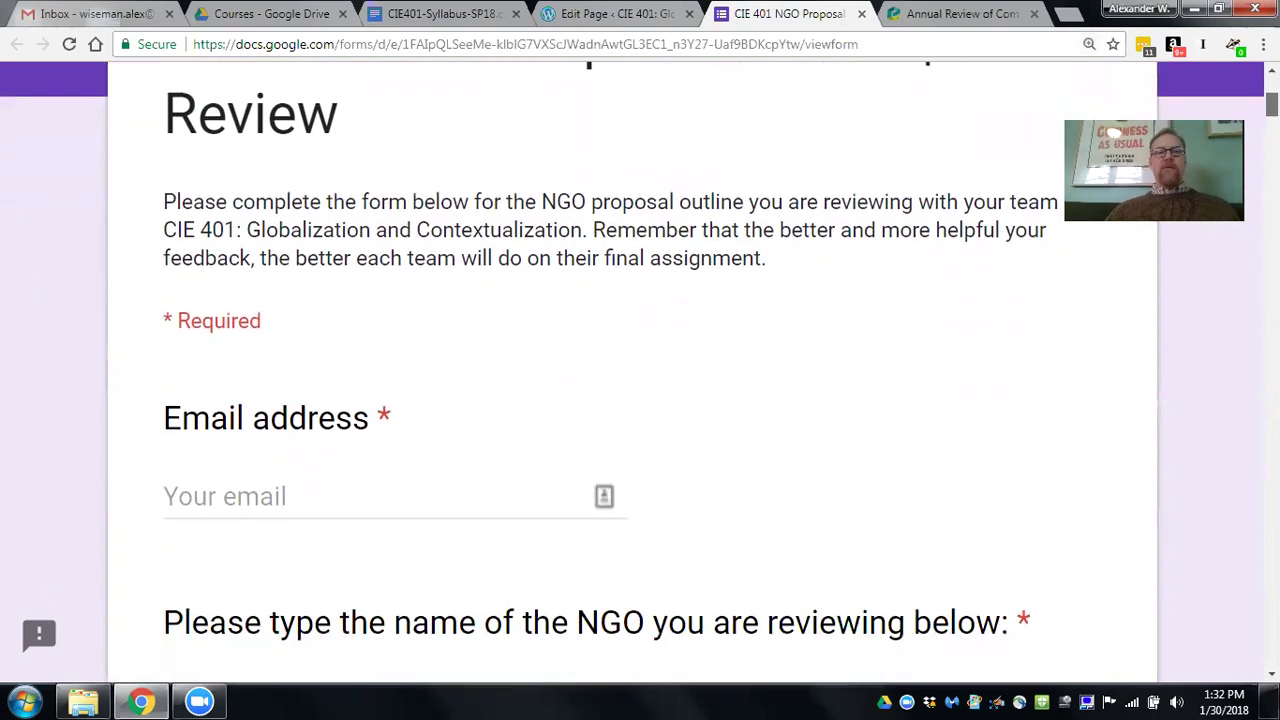
scroll(640, 377, down, 2)
scroll(640, 377, up, 2)
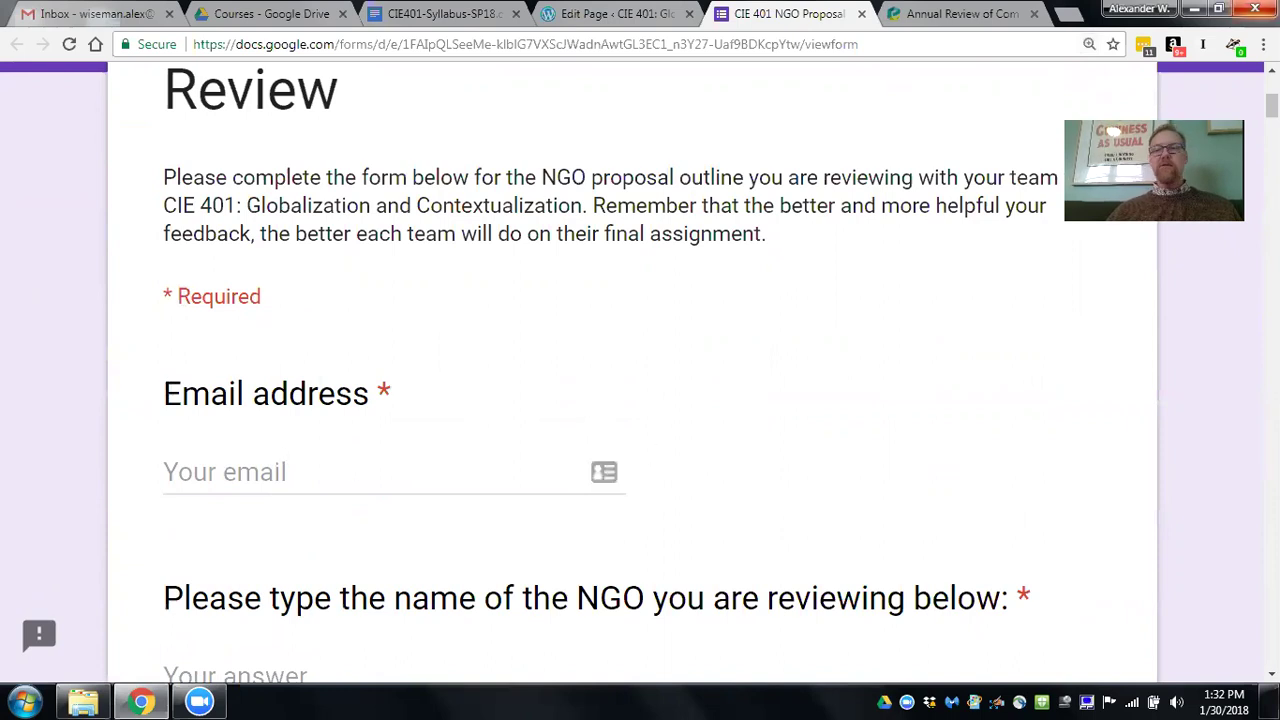
scroll(640, 400, down, 4)
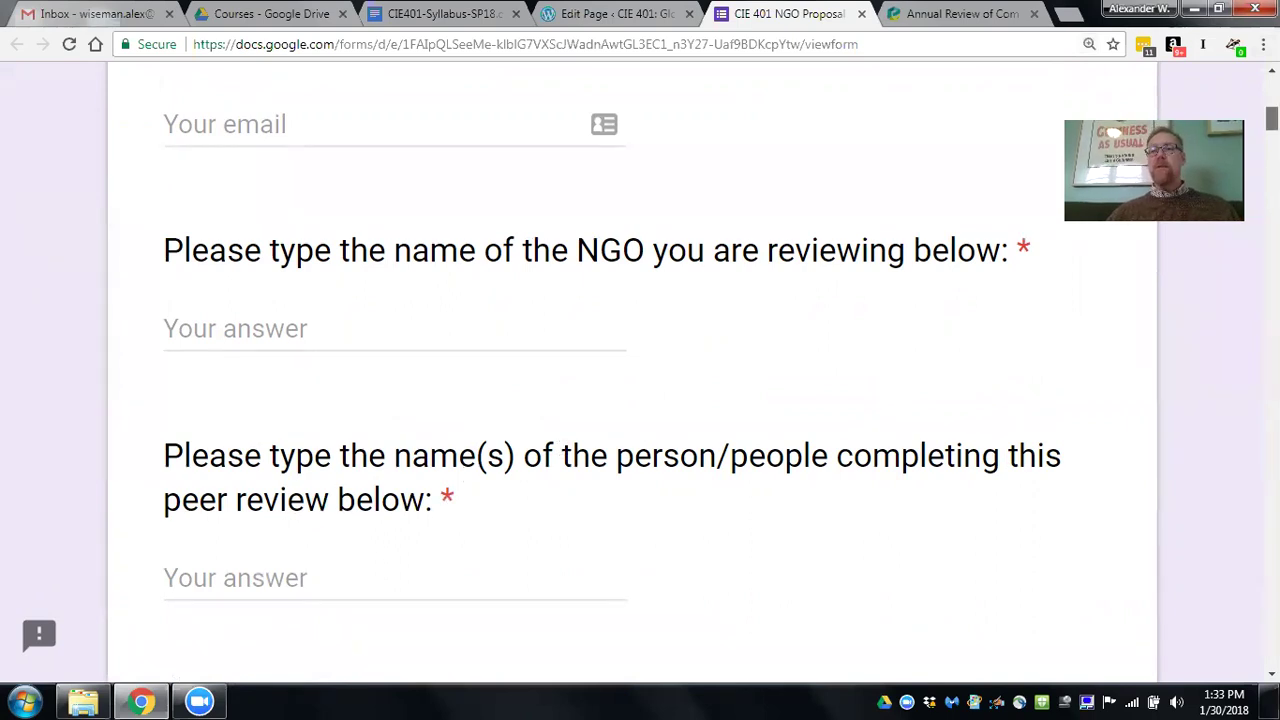
scroll(1271, 118, up, 1)
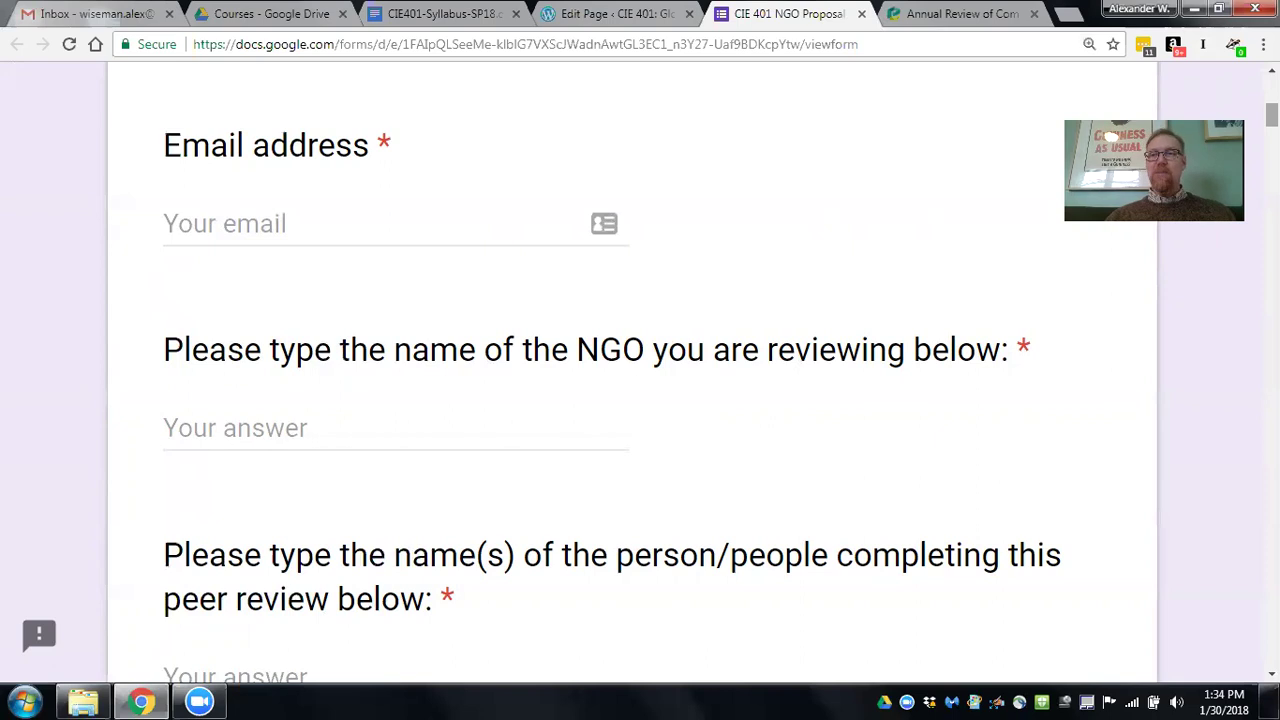
Enter the reviewer's email address and 'NGO Proposal Group 1' as the reviewed NGO.
click(256, 223)
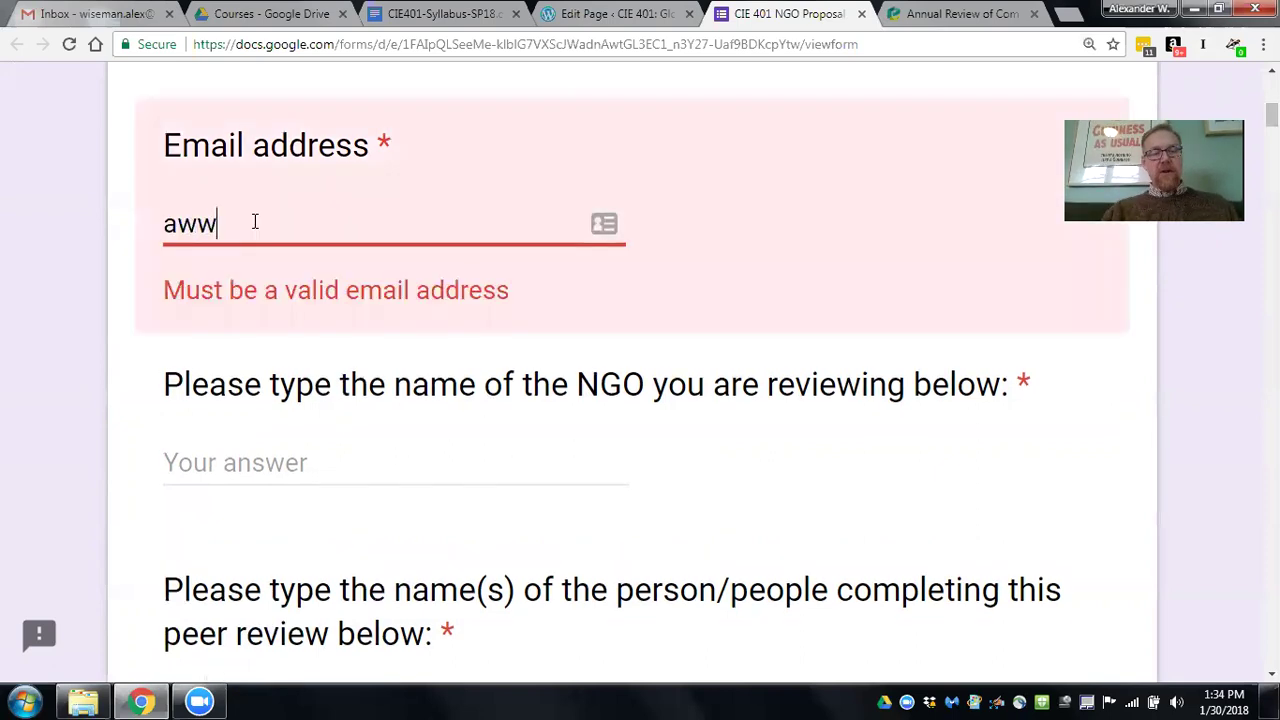
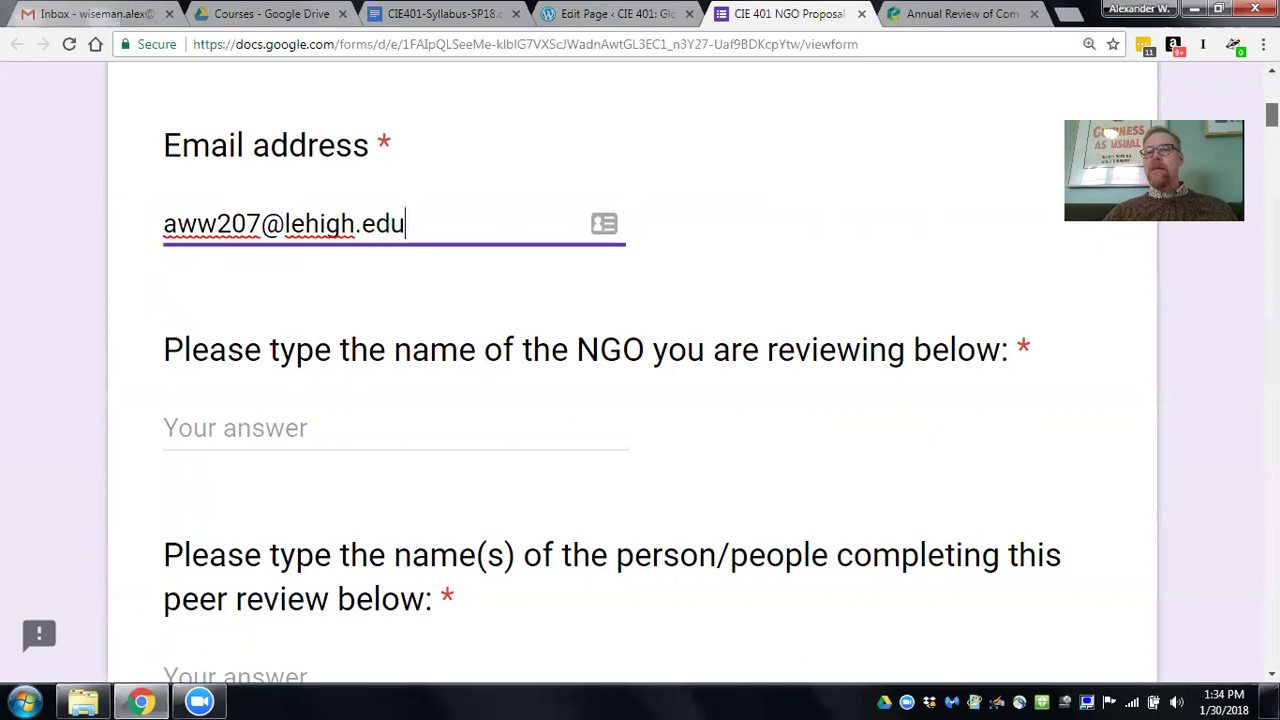
scroll(640, 400, down, 3)
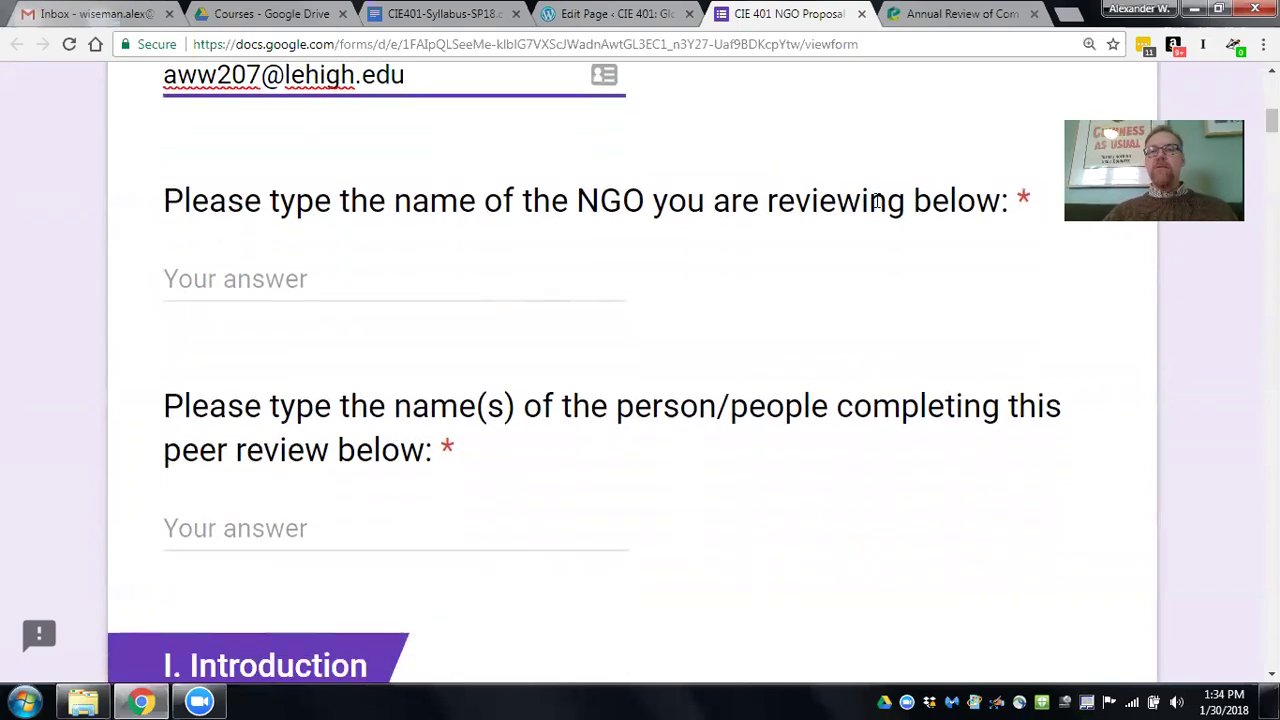
click(235, 287)
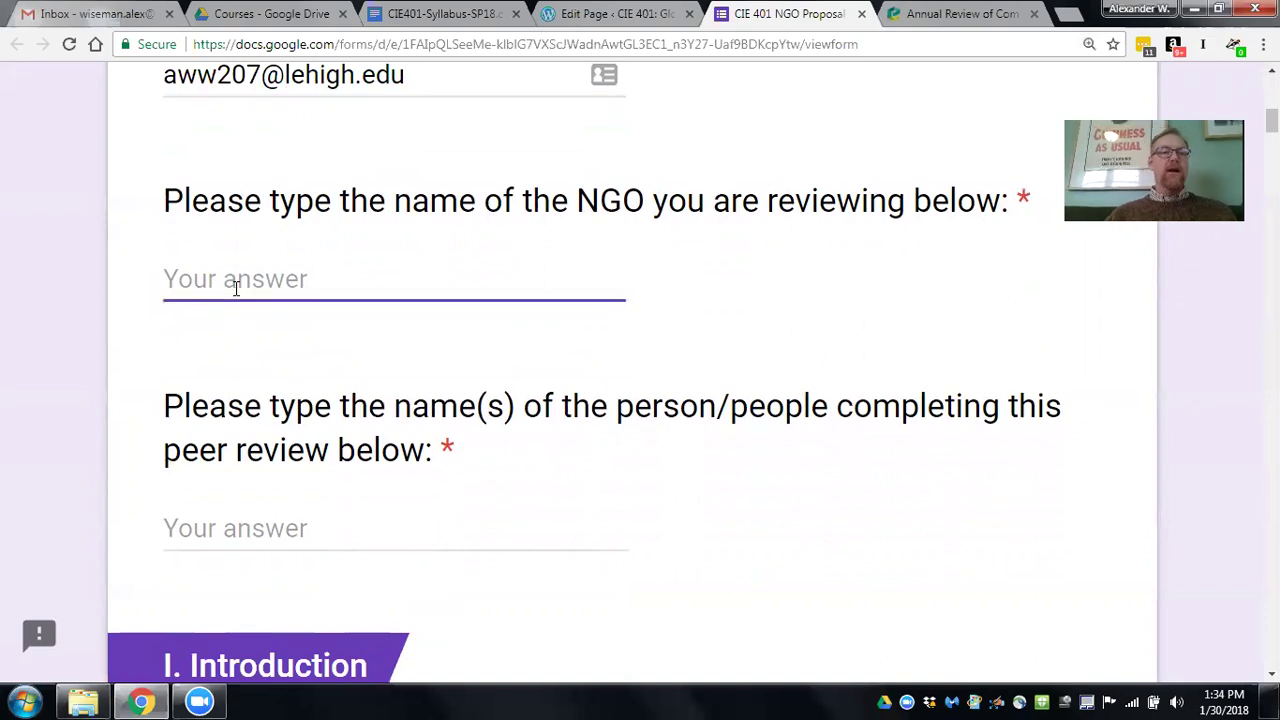
text(NGO Proposal Group 1)
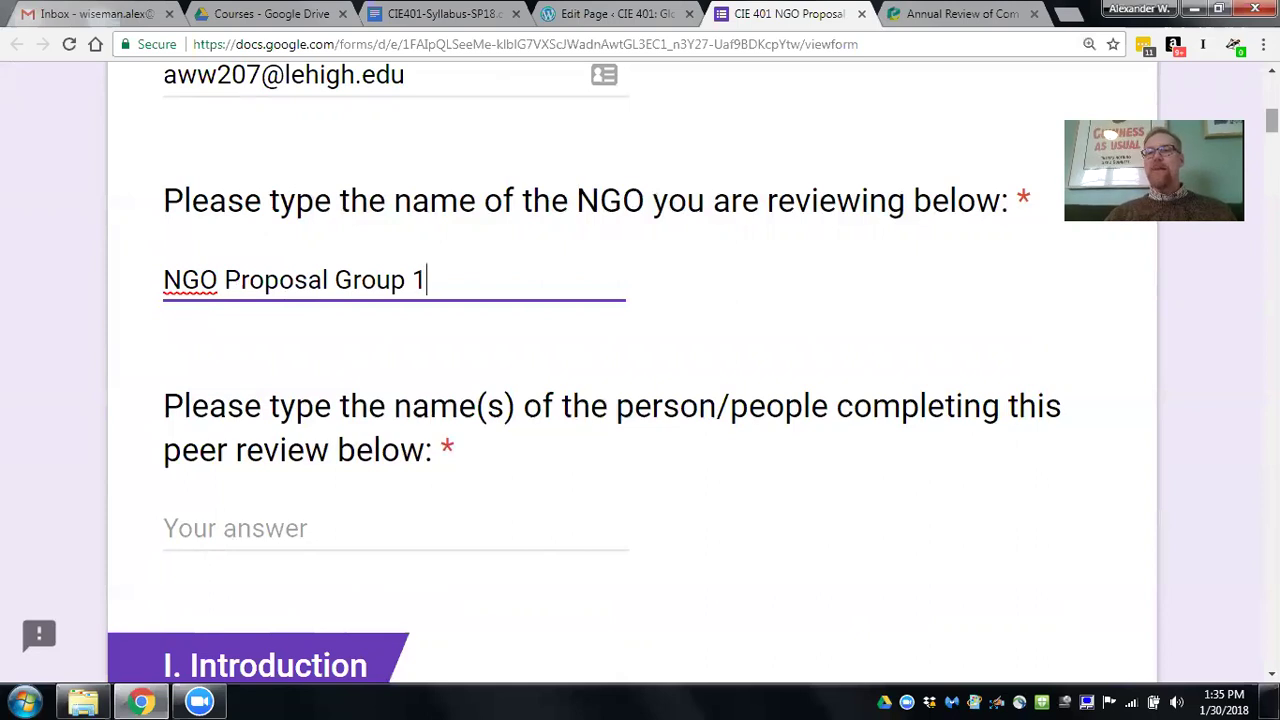
scroll(640, 380, down, 1)
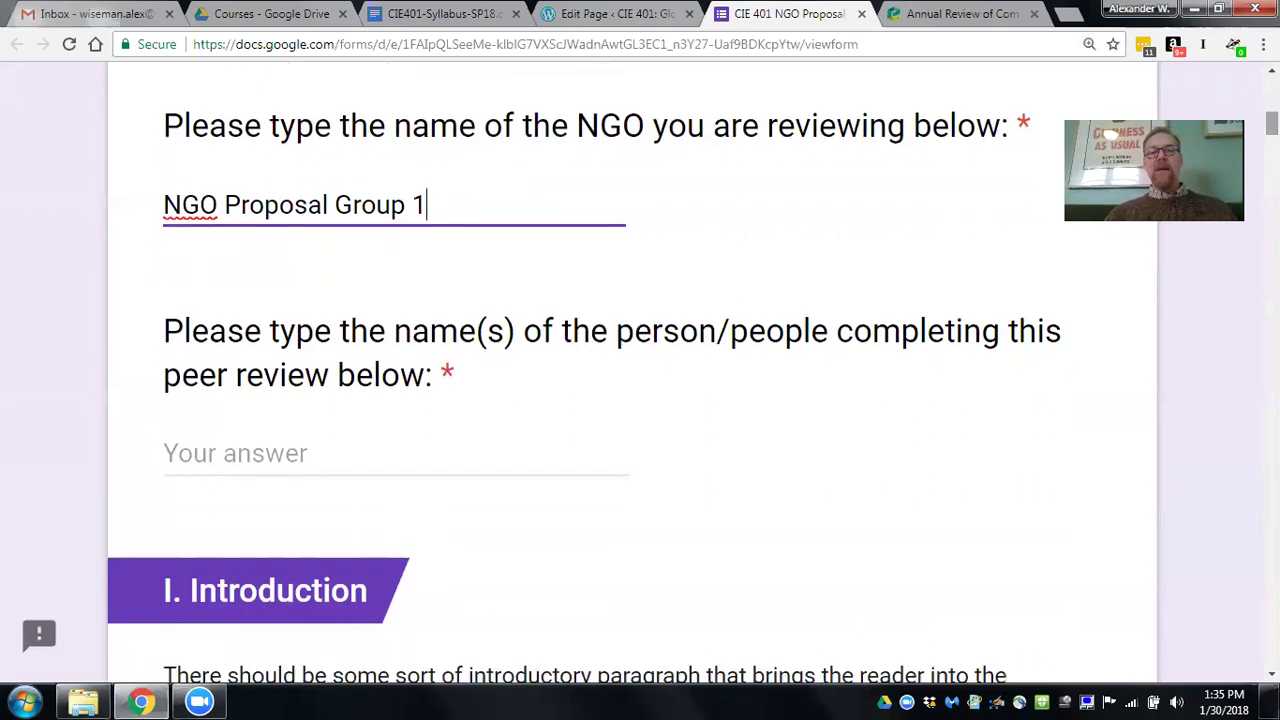
Enter the reviewers' names, then trim the answer to only the first name.
click(268, 450)
text(Alex)
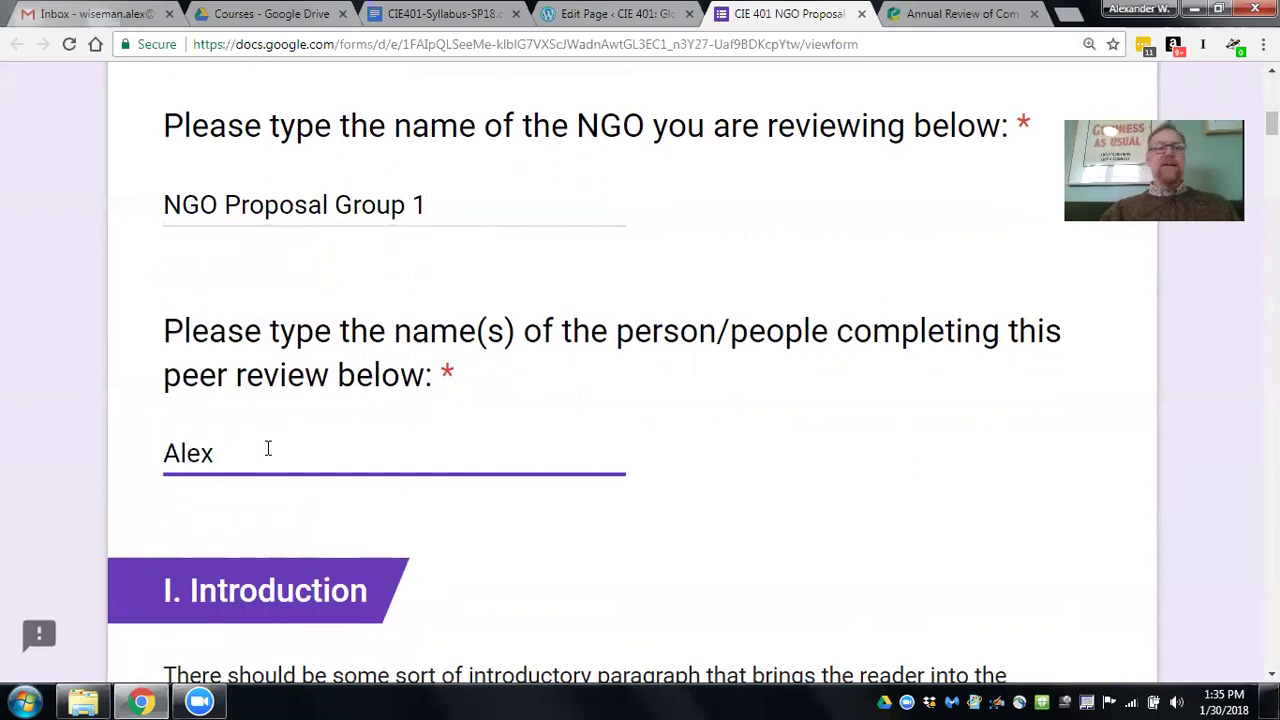
text(, Bo)
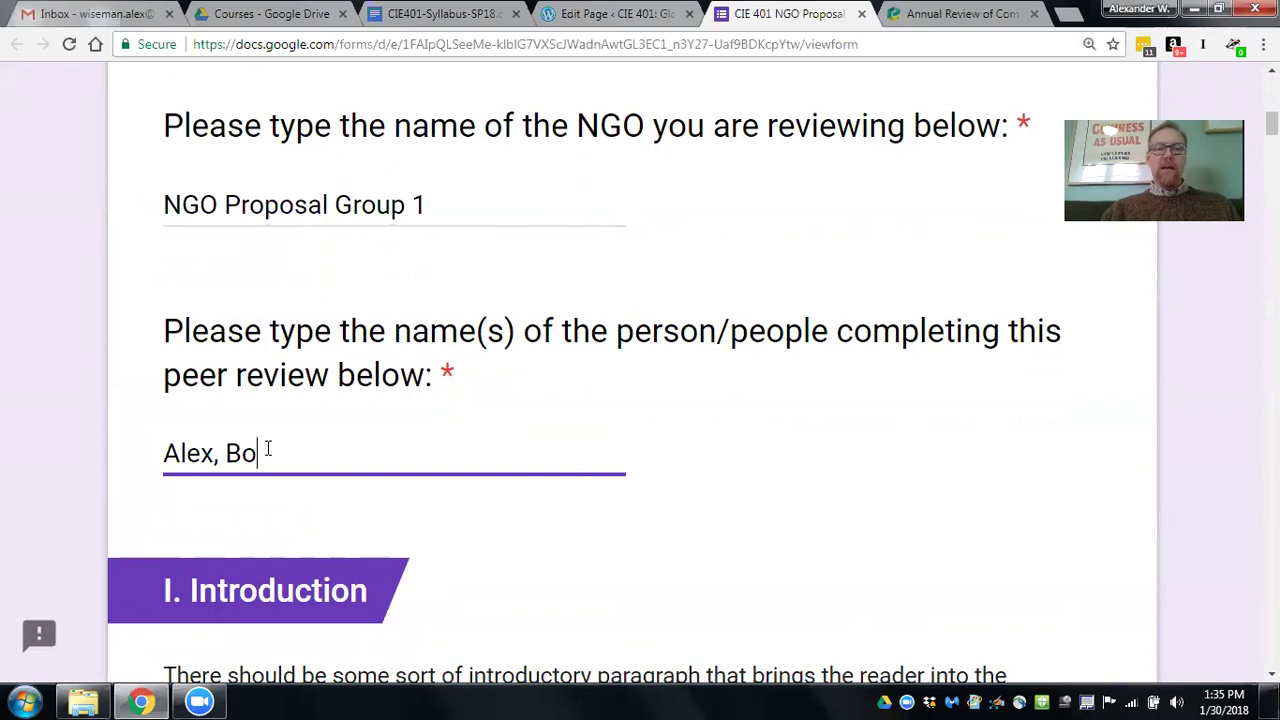
text(b, Jo)
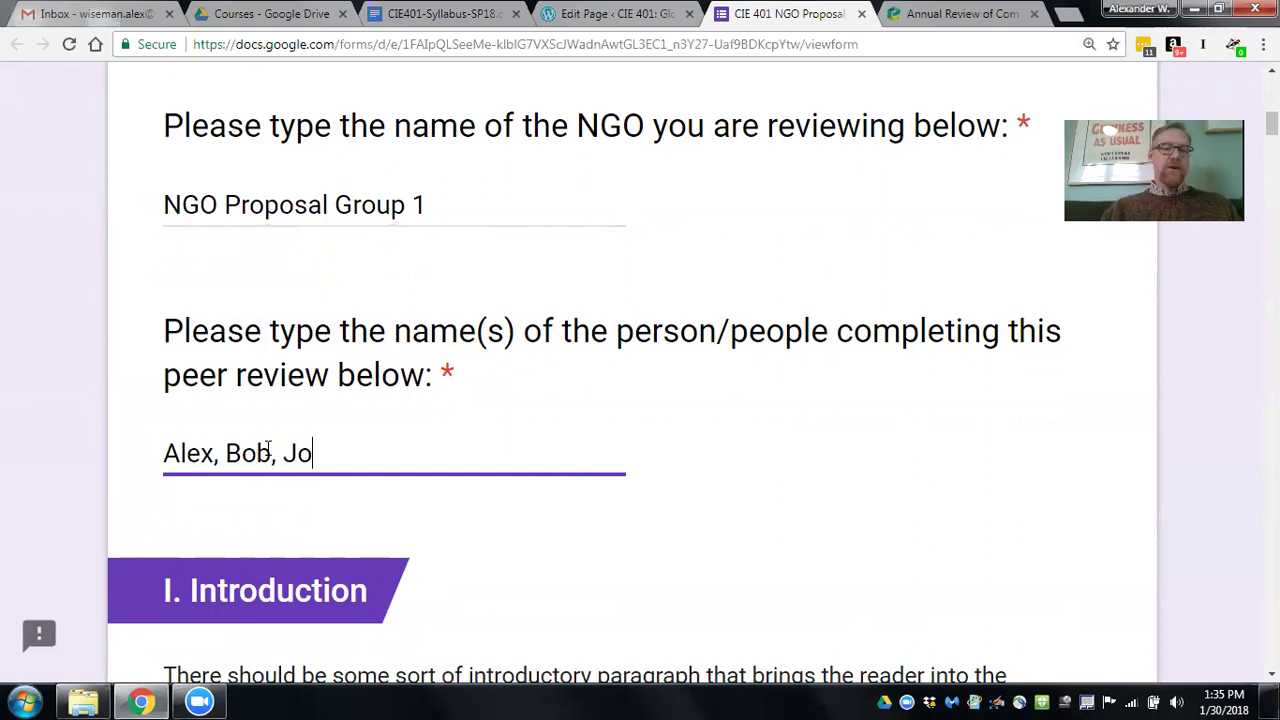
text(an, Emily)
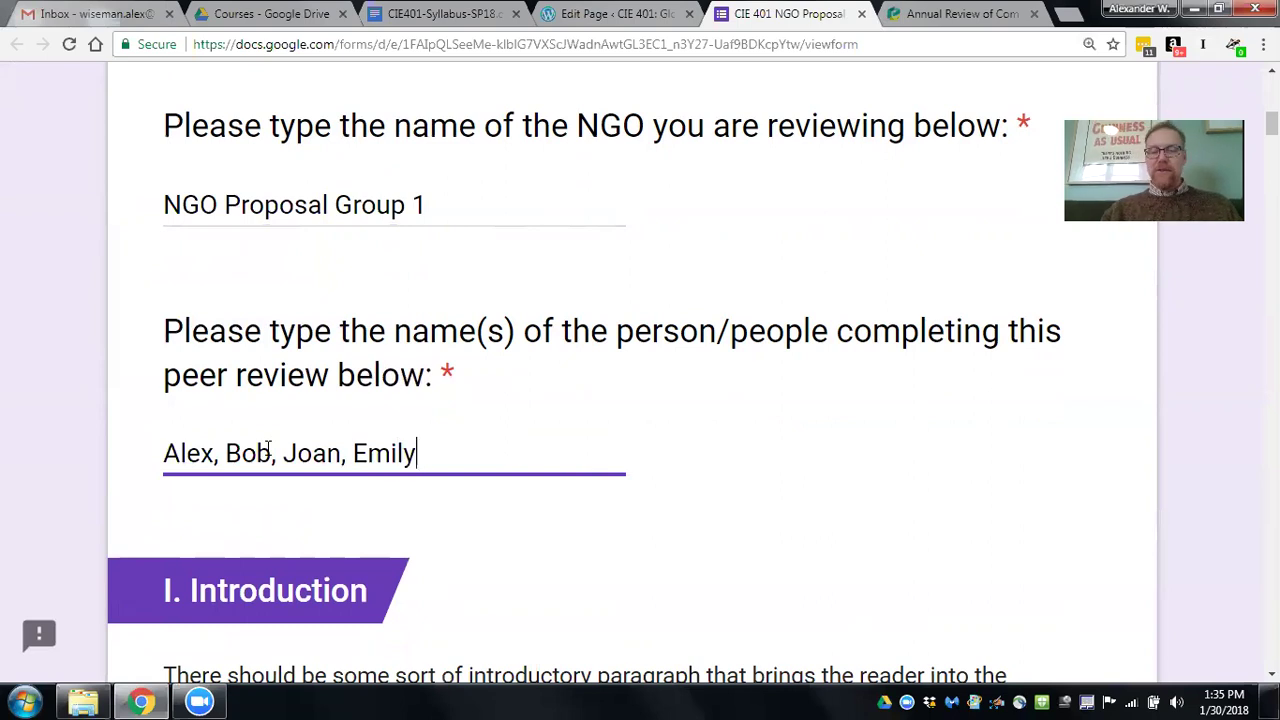
key(BackSpace)
key(BackSpace)
key(BackSpace)
key(BackSpace)
key(BackSpace)
key(BackSpace)
key(BackSpace)
key(BackSpace)
key(BackSpace)
key(BackSpace)
key(BackSpace)
key(BackSpace)
key(BackSpace)
key(BackSpace)
key(BackSpace)
key(BackSpace)
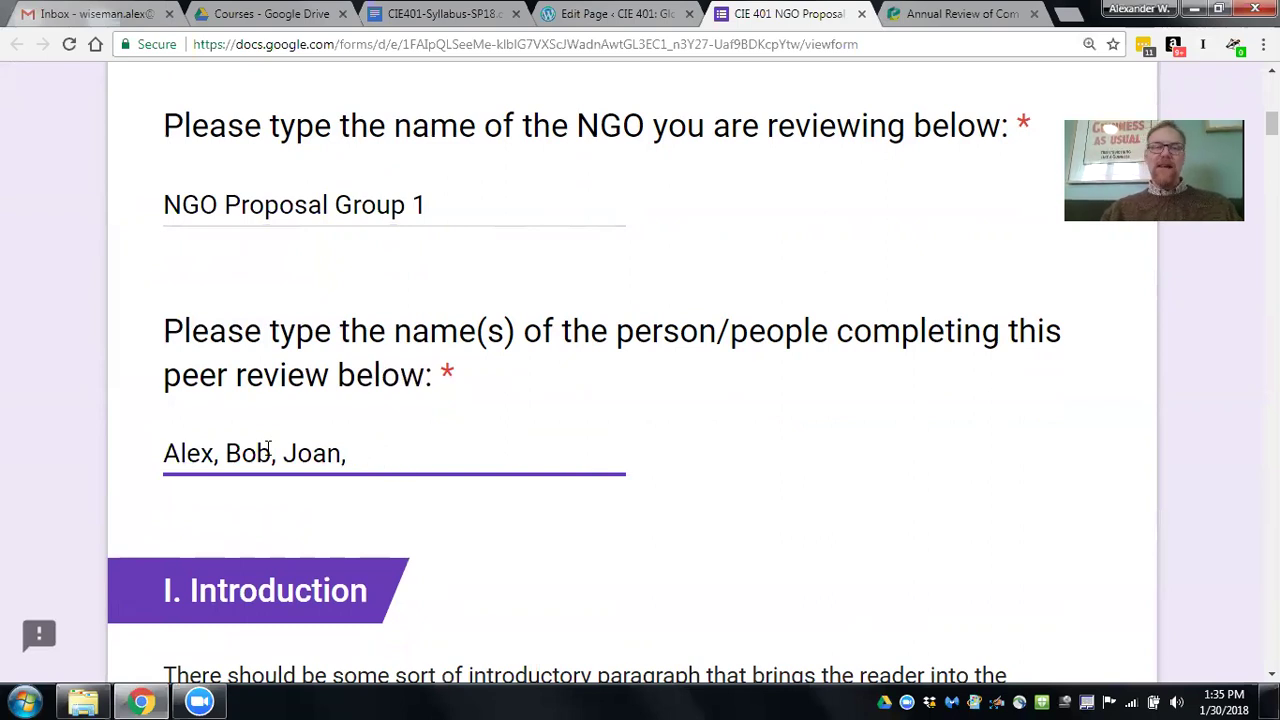
key(BackSpace)
key(BackSpace)
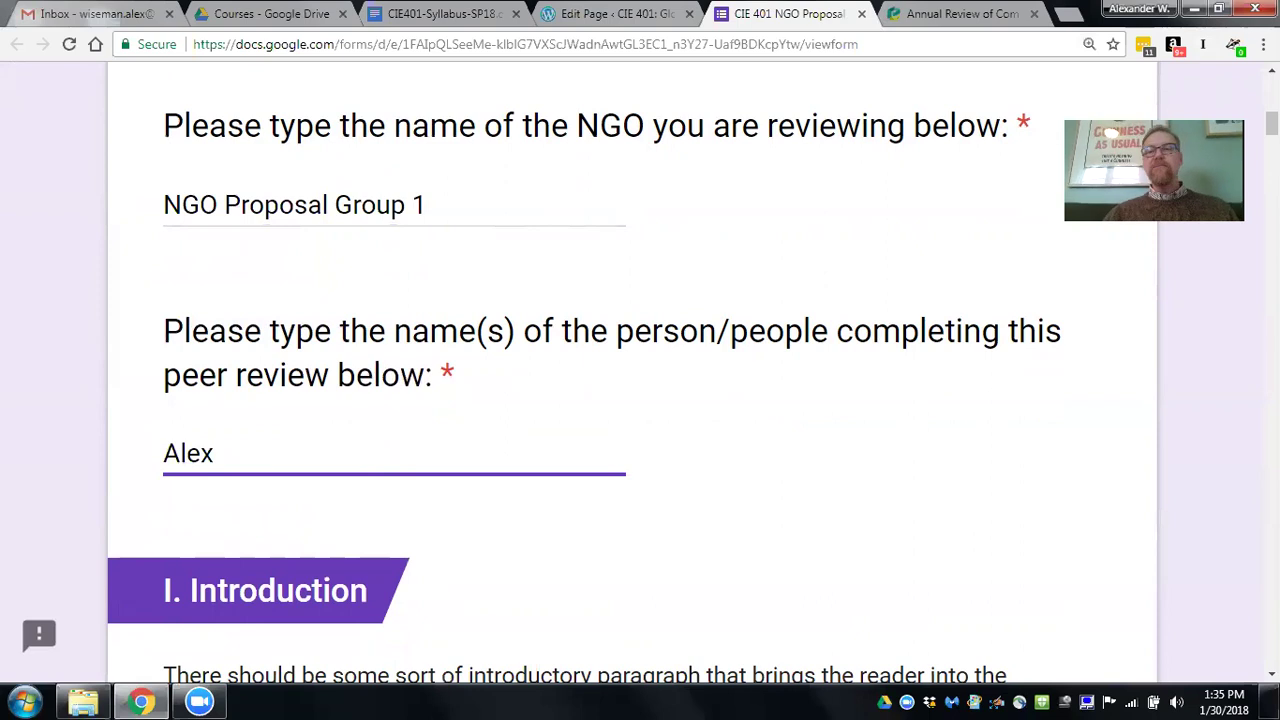
scroll(640, 360, down, 2)
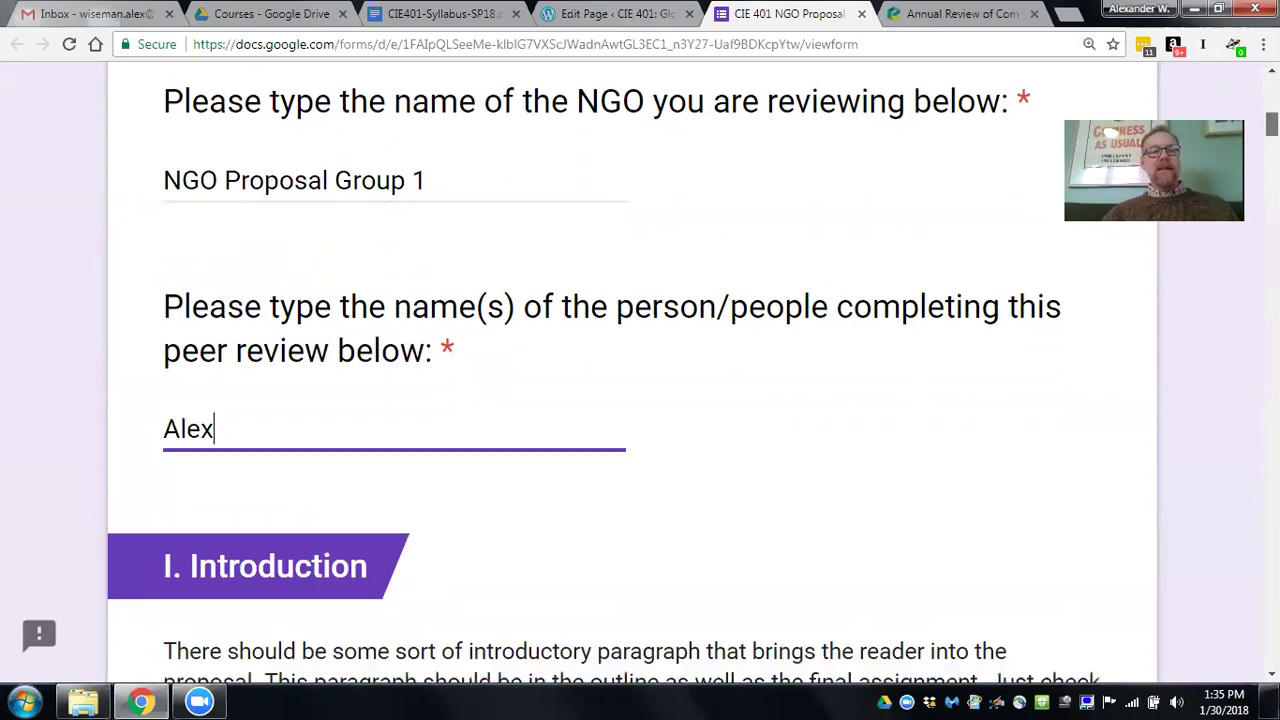
scroll(640, 360, down, 2)
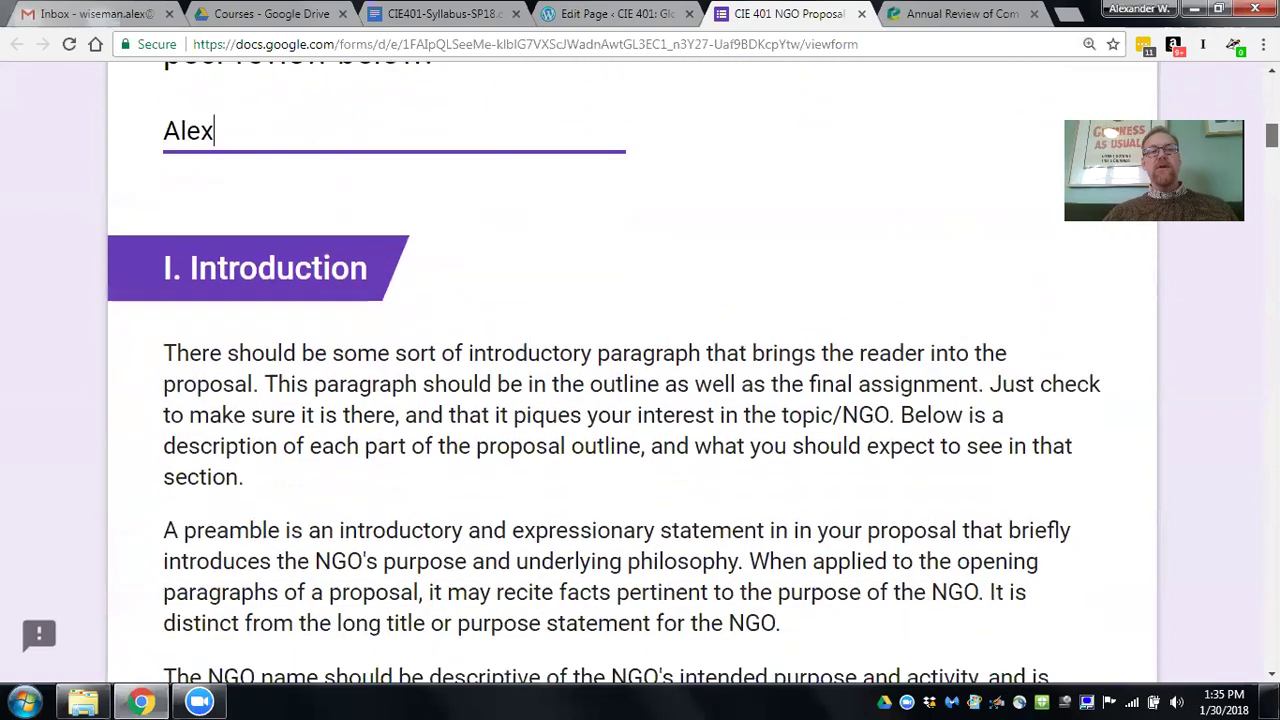
scroll(640, 360, down, 1)
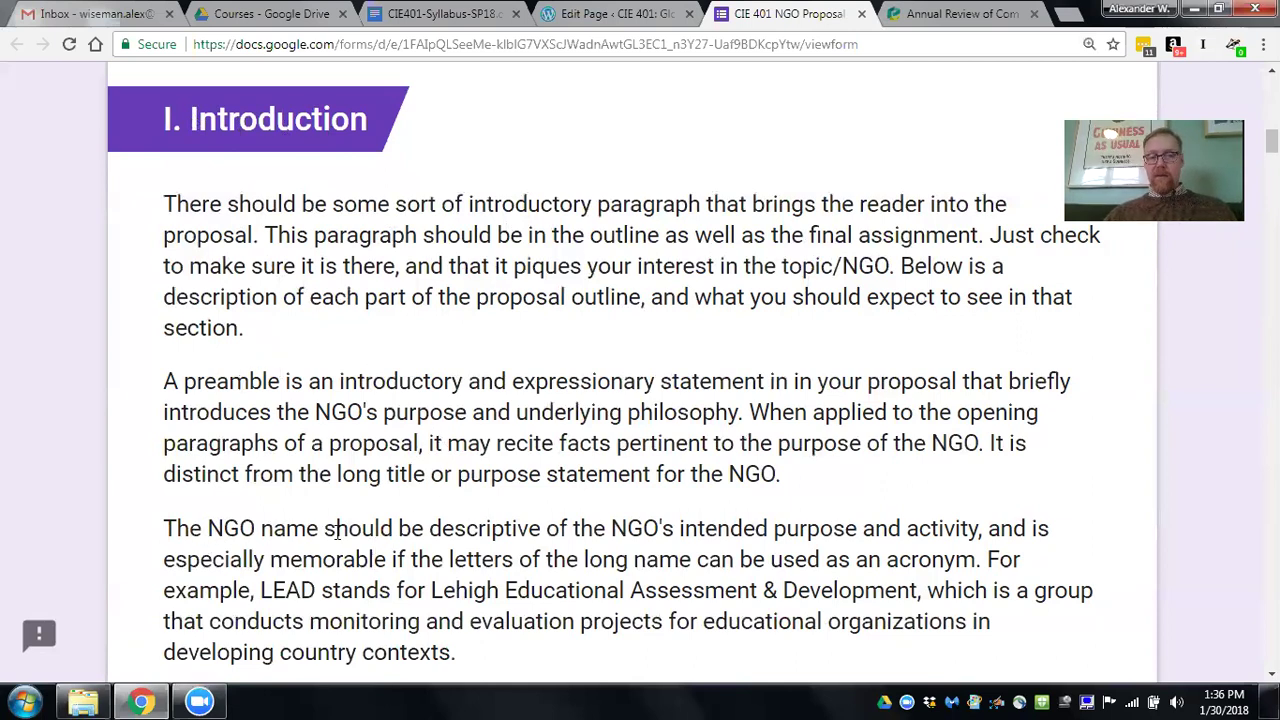
drag(207, 528, 398, 530)
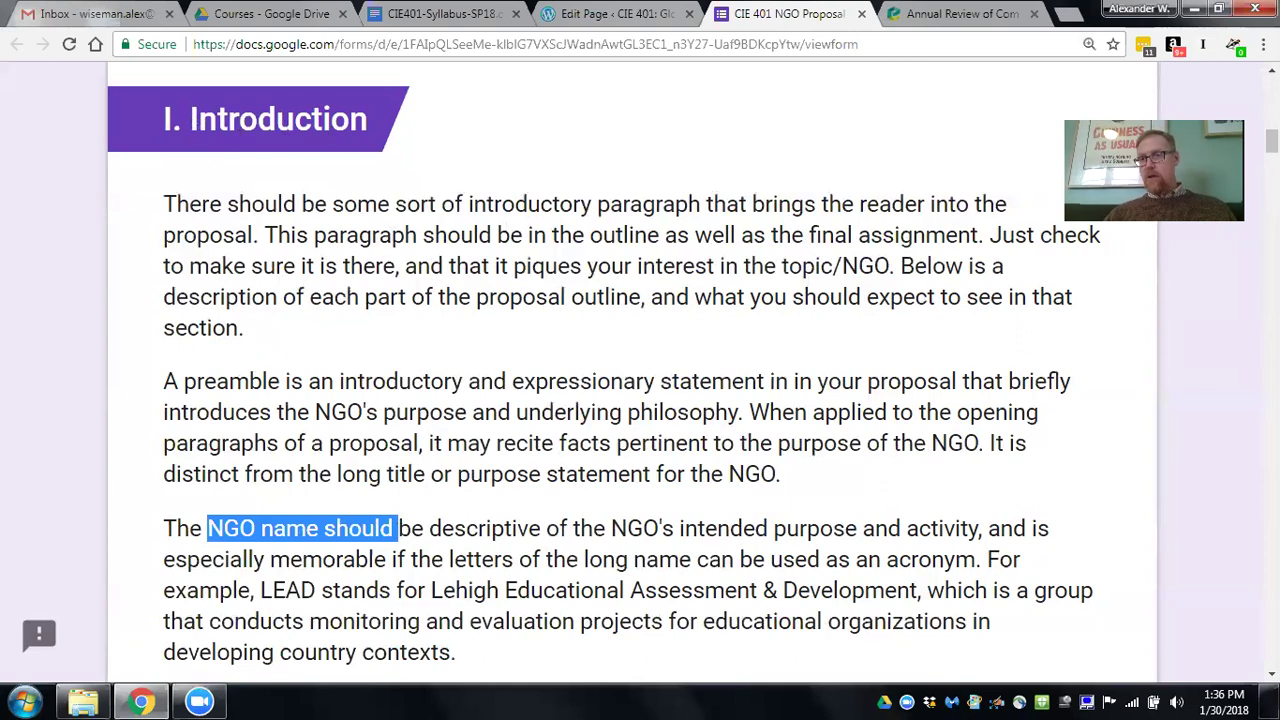
scroll(243, 330, down, 4)
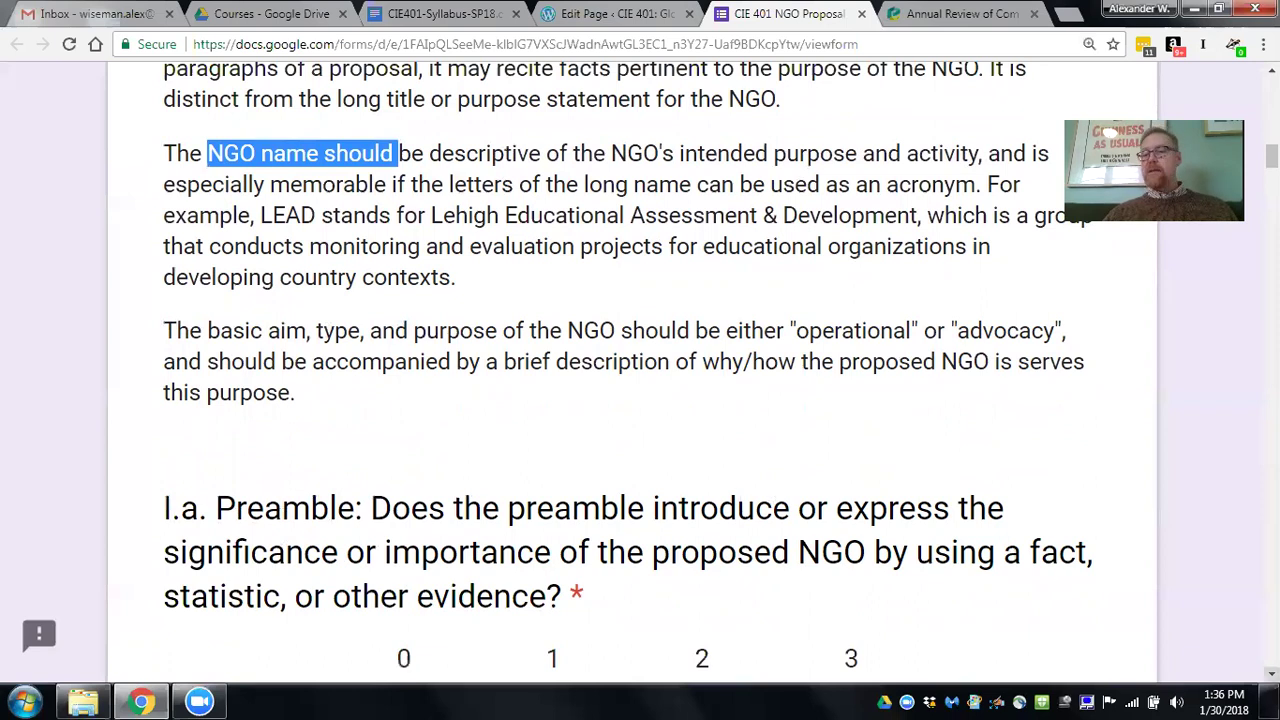
scroll(640, 400, down, 3)
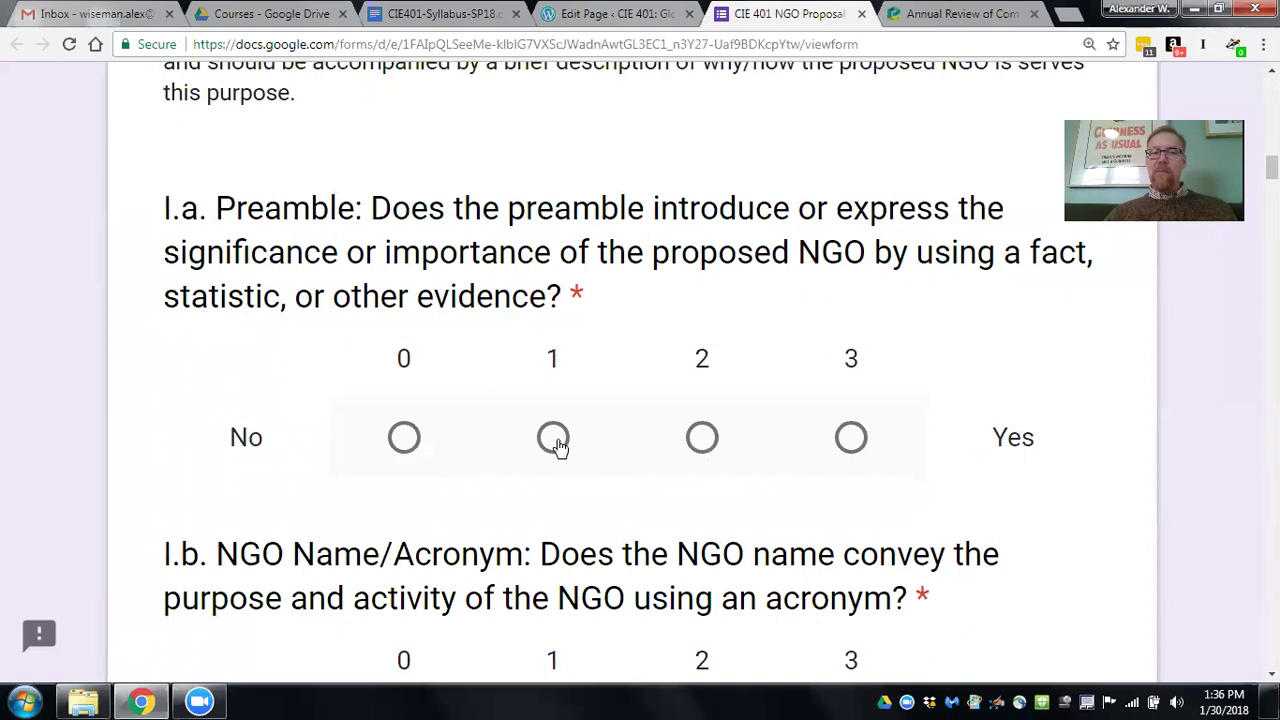
Rate Preamble (I.a.) and NGO Name/Acronym (I.b.) both 2, moving down to the Introduction comments.
click(705, 439)
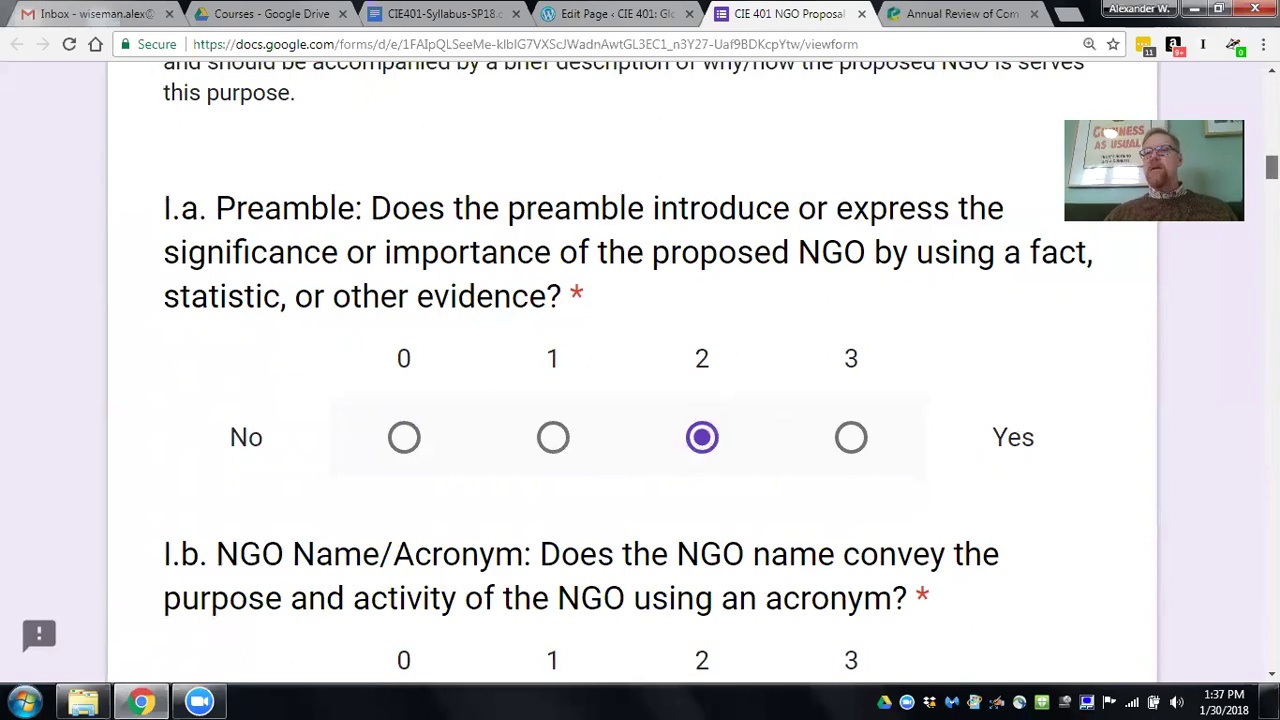
scroll(701, 441, down, 2)
scroll(701, 441, down, 2)
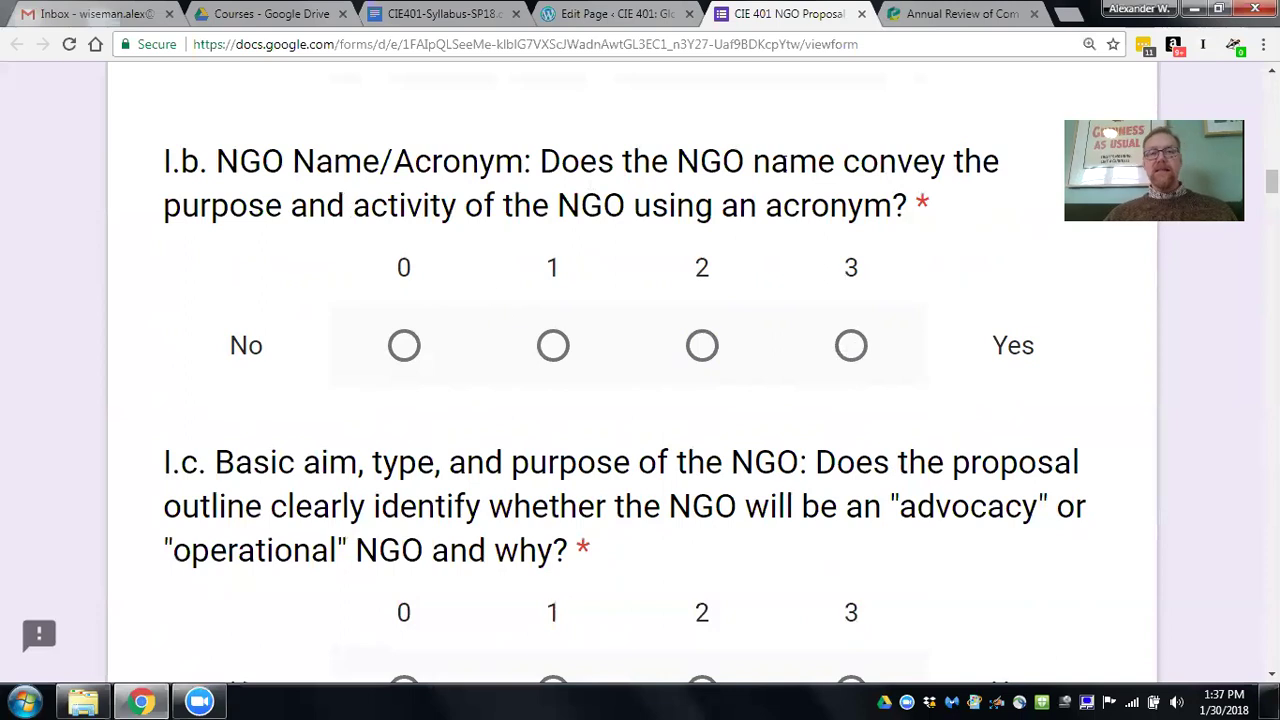
click(701, 348)
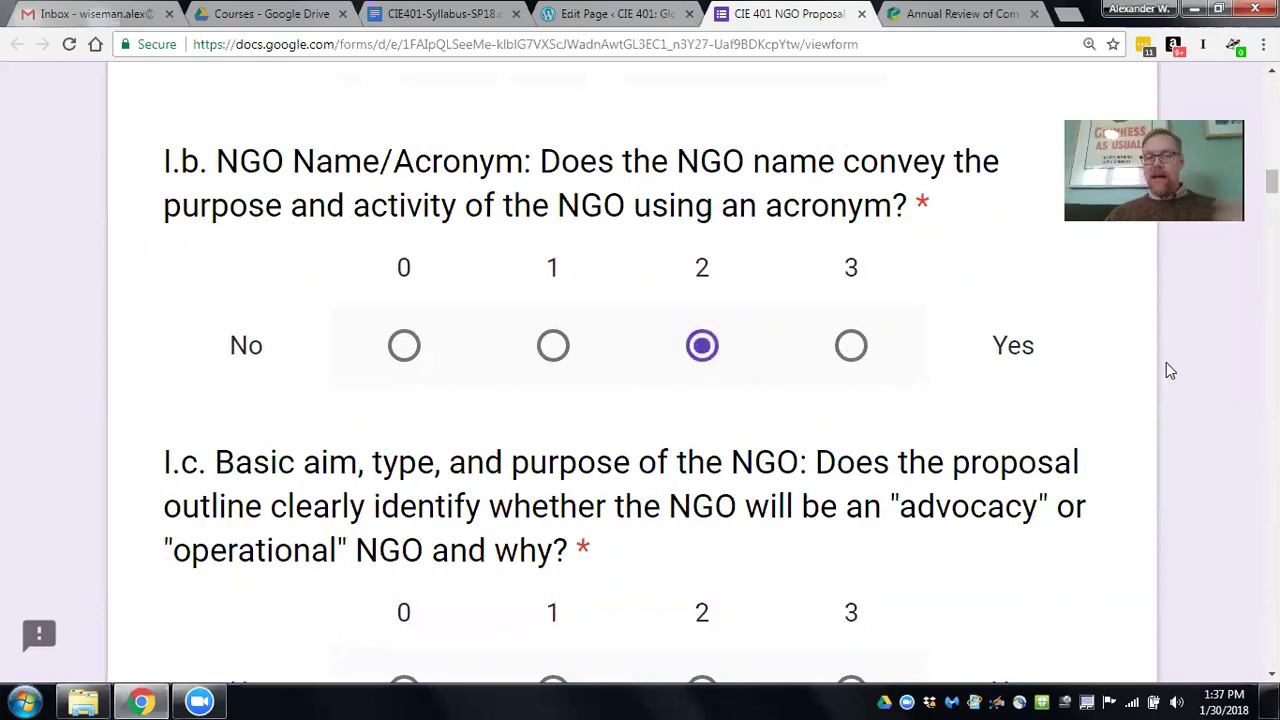
scroll(640, 400, down, 3)
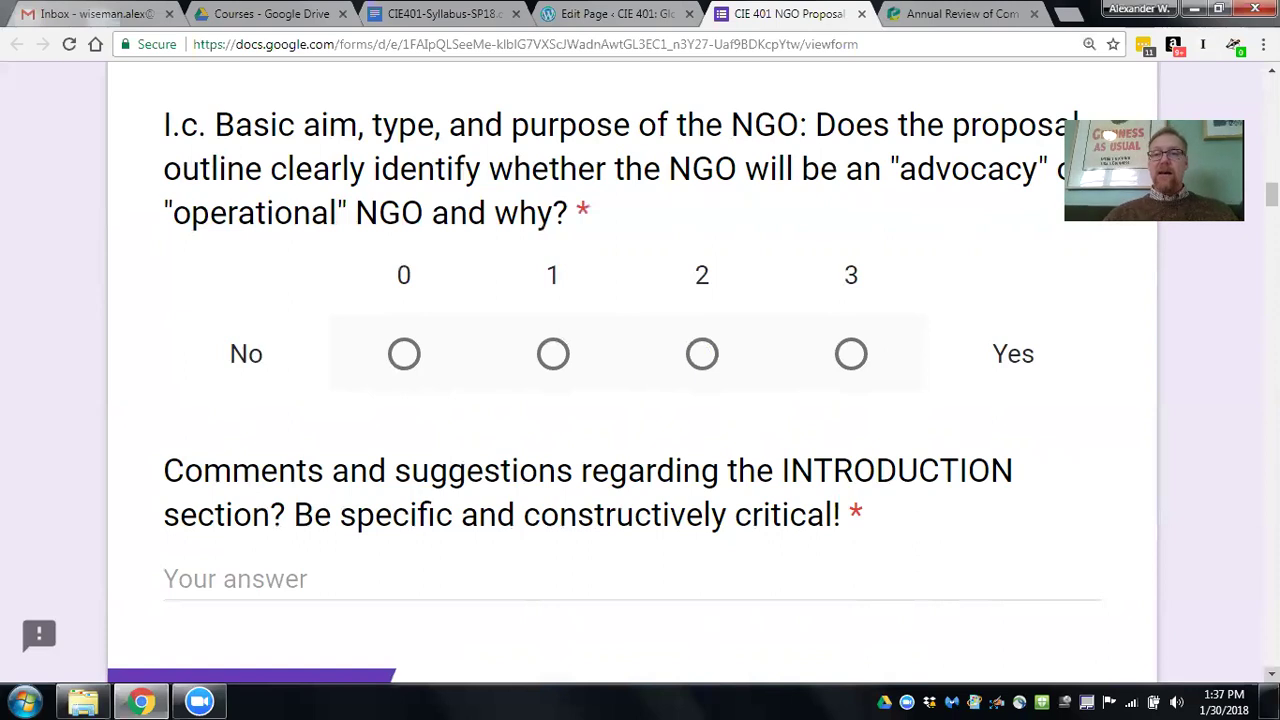
scroll(640, 380, down, 1)
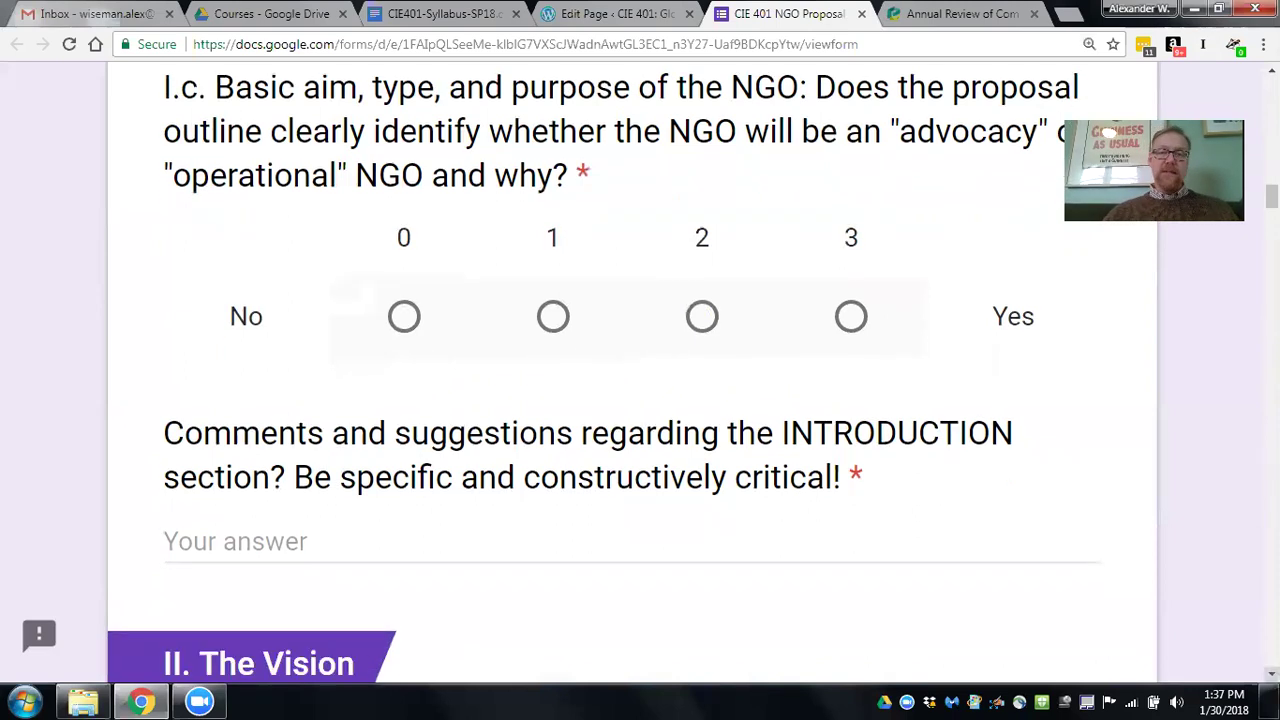
scroll(450, 458, down, 4)
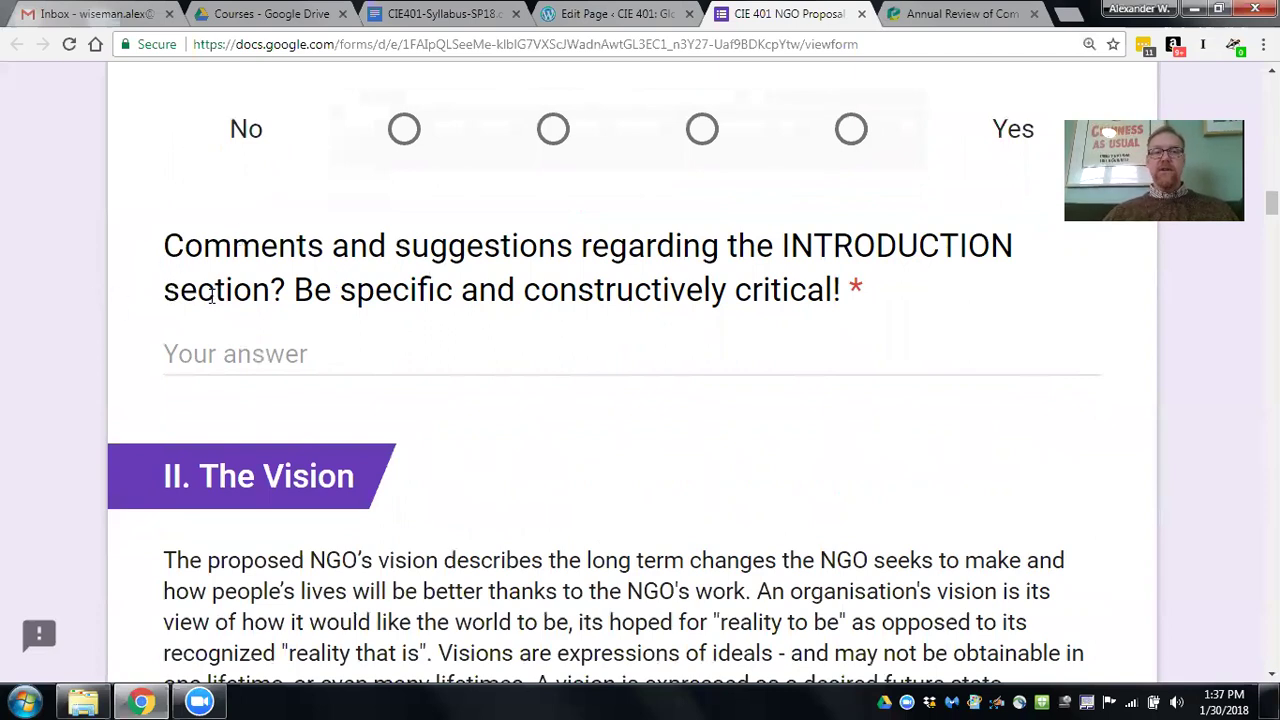
Write the Introduction comment: preamble lacks evidence; suggest acronym SPEAK, S for School, P for Parent.
click(266, 360)
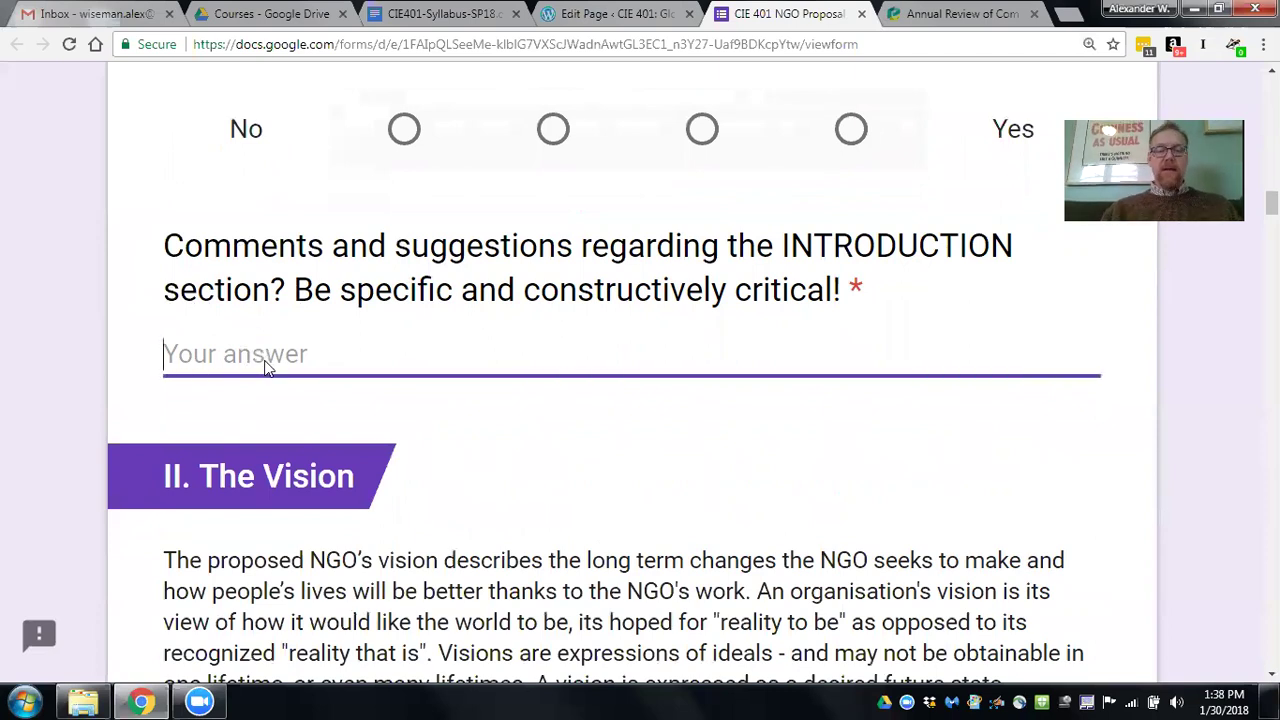
text(The preamble did not contac)
key(BackSpace)
text(in any evidence or statistics to pique th)
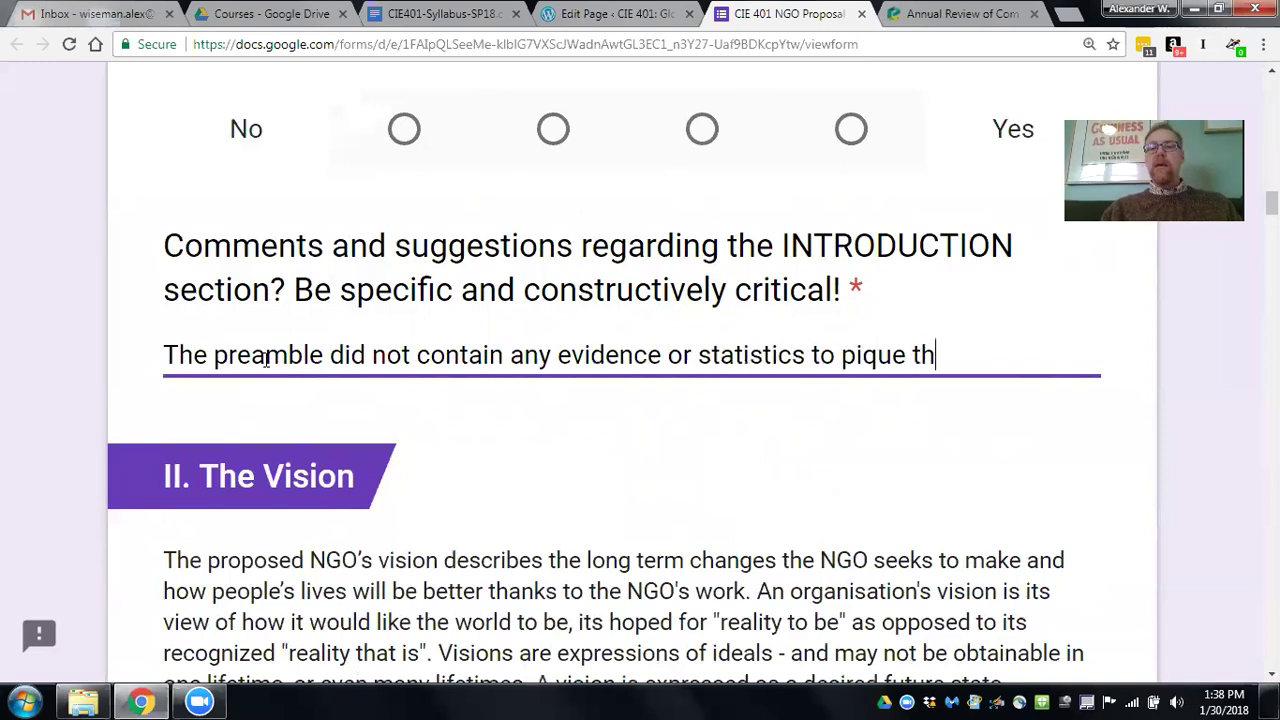
text(e readers' )
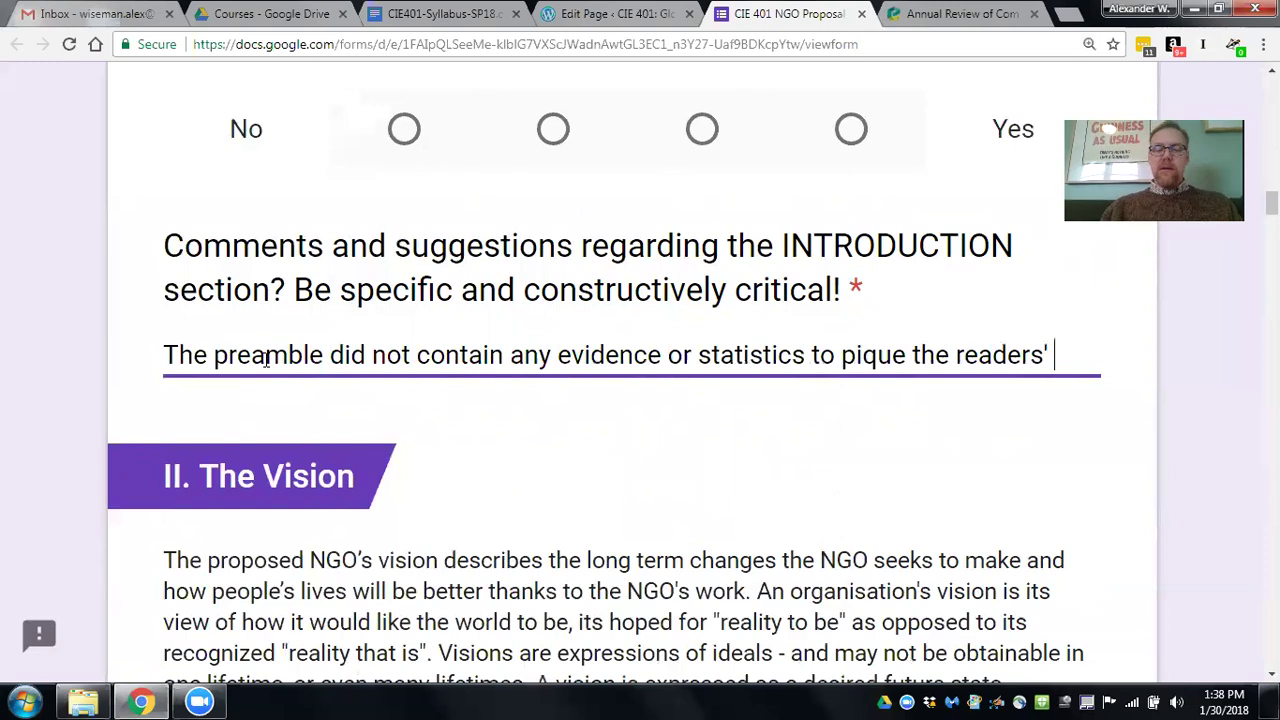
text(interest. )
text(We)
key(BackSpace)
key(BackSpace)
text(I)
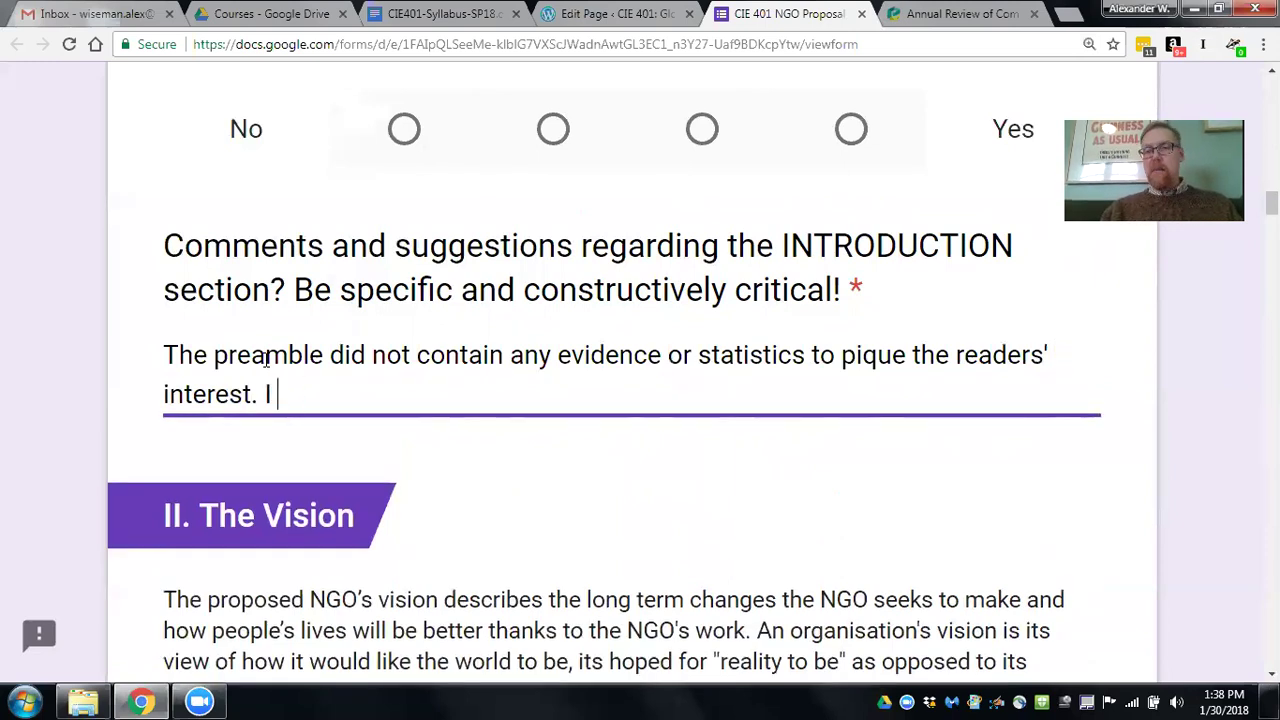
text( recomm)
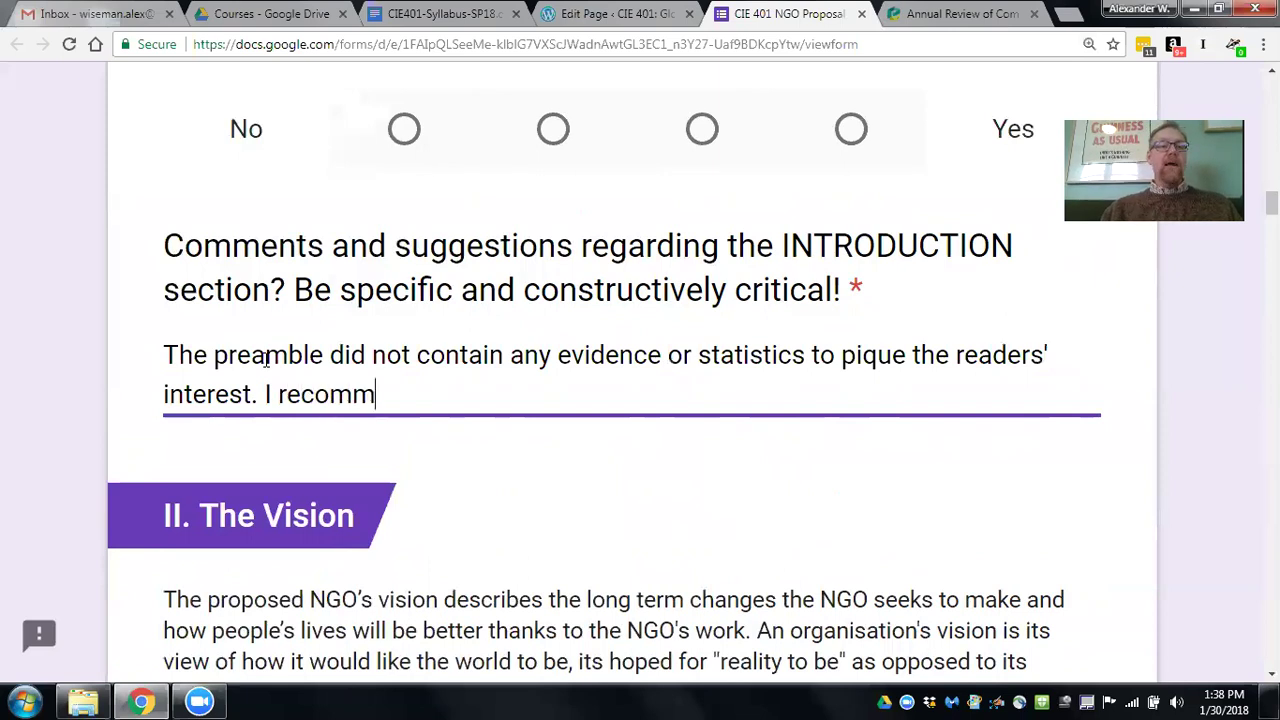
text(end that the )
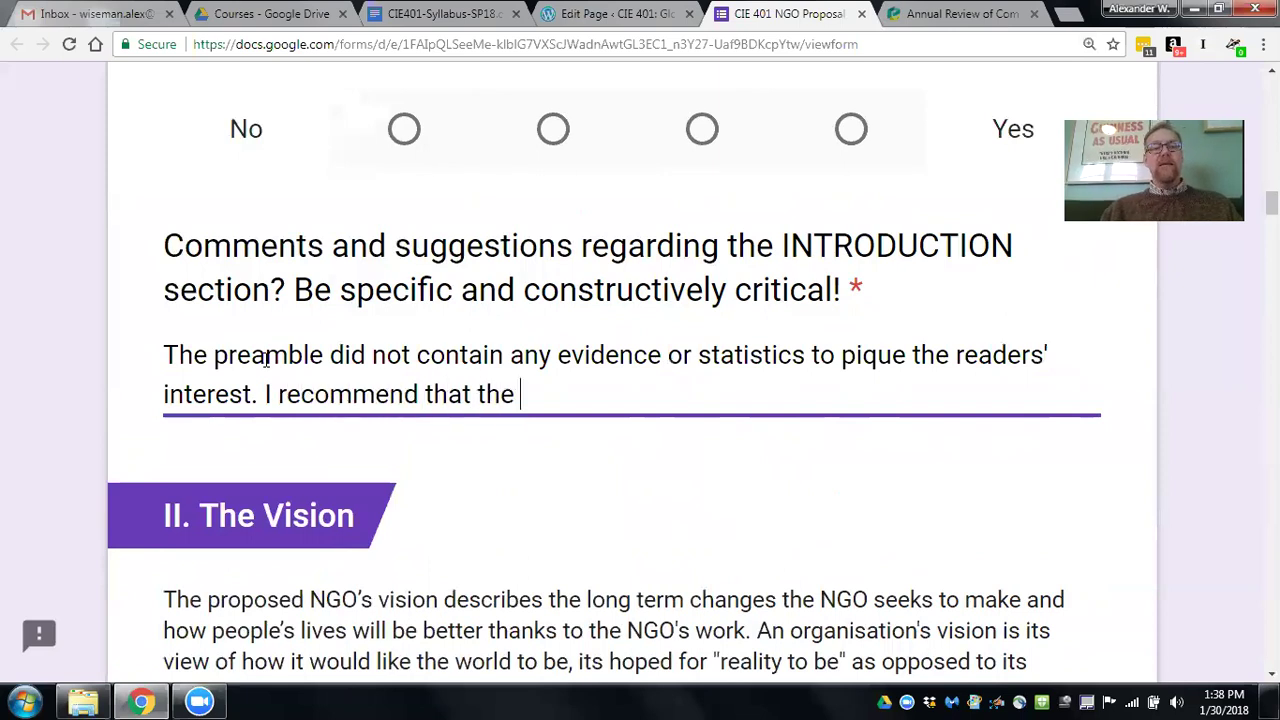
text(a)
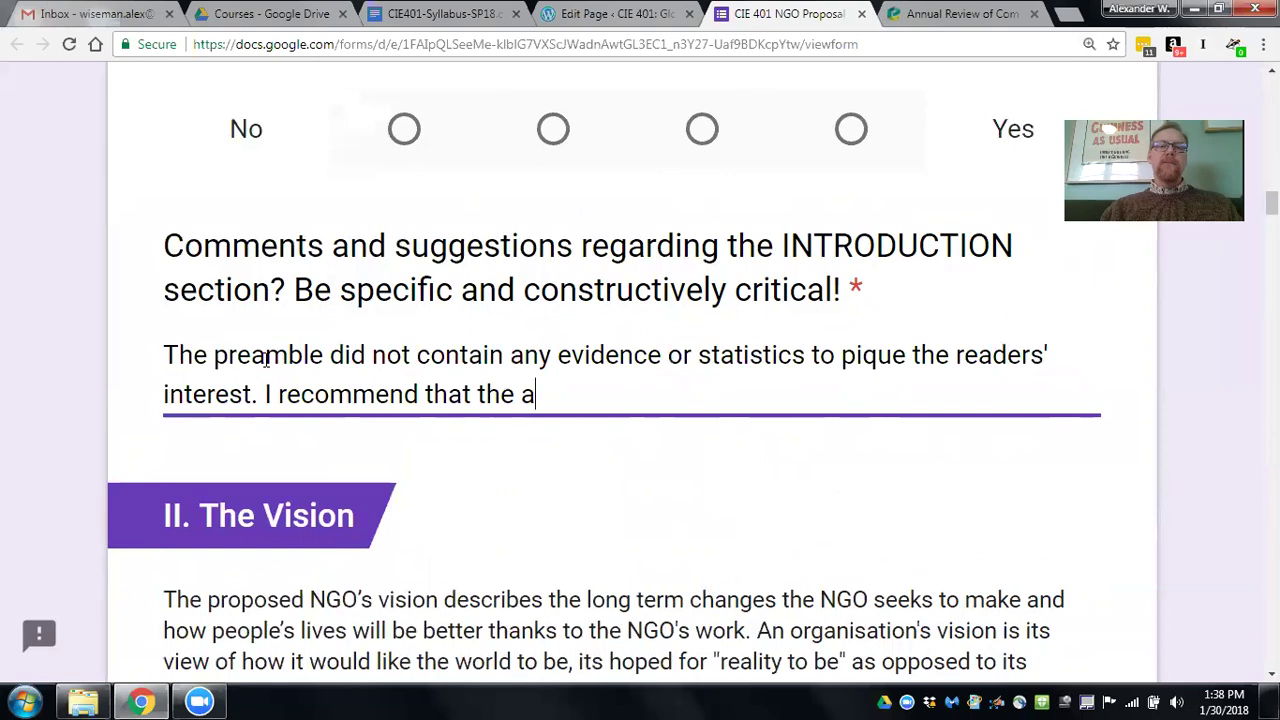
text(cronym for your NGO be )
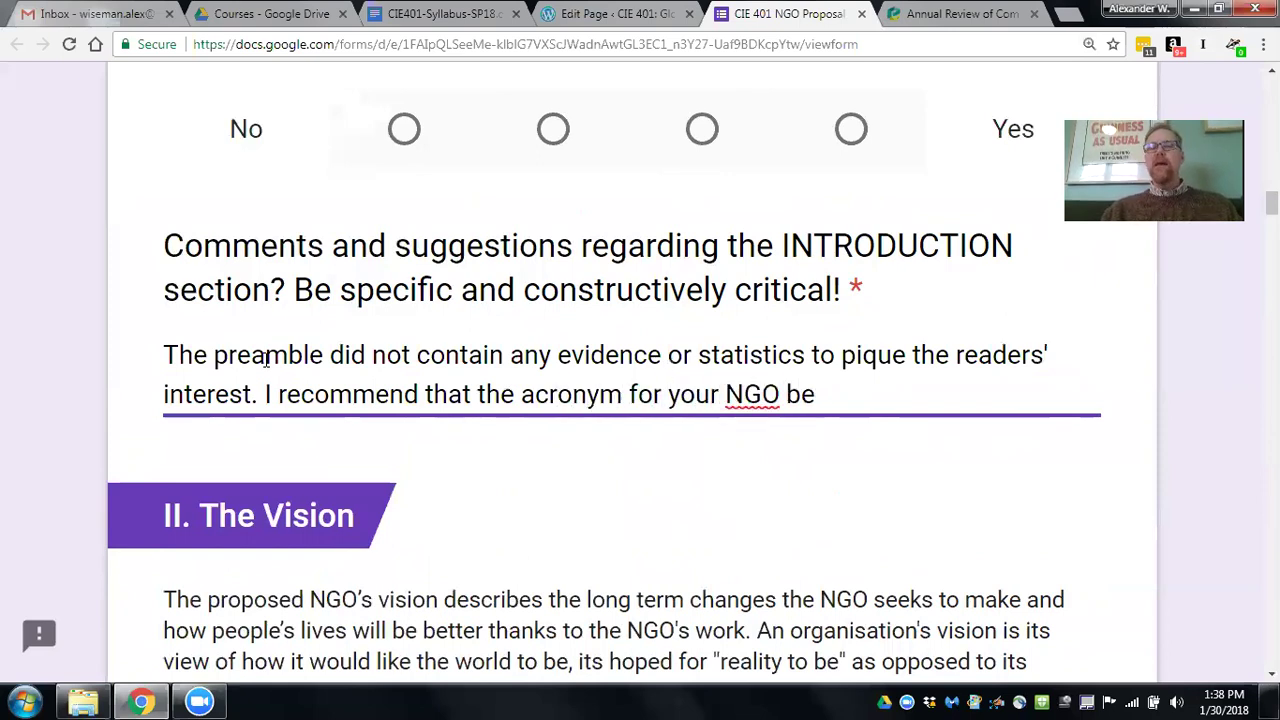
text(SPEA)
text(K)
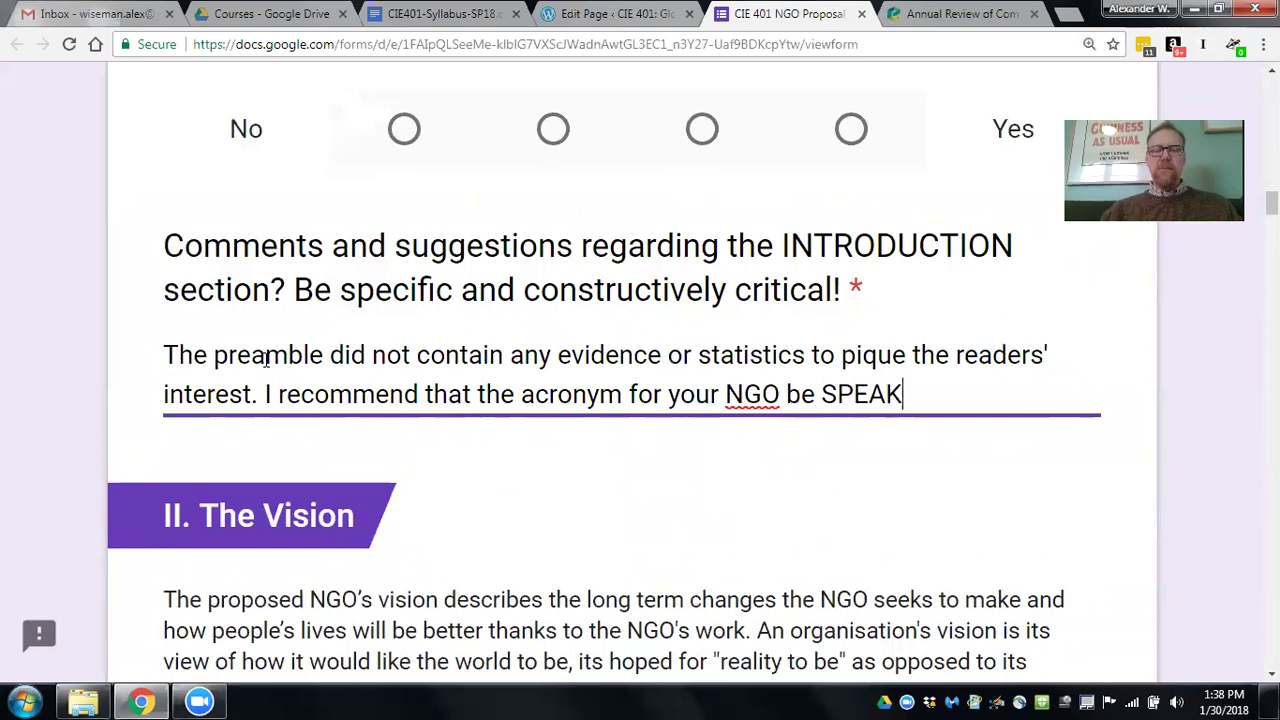
text(. The S)
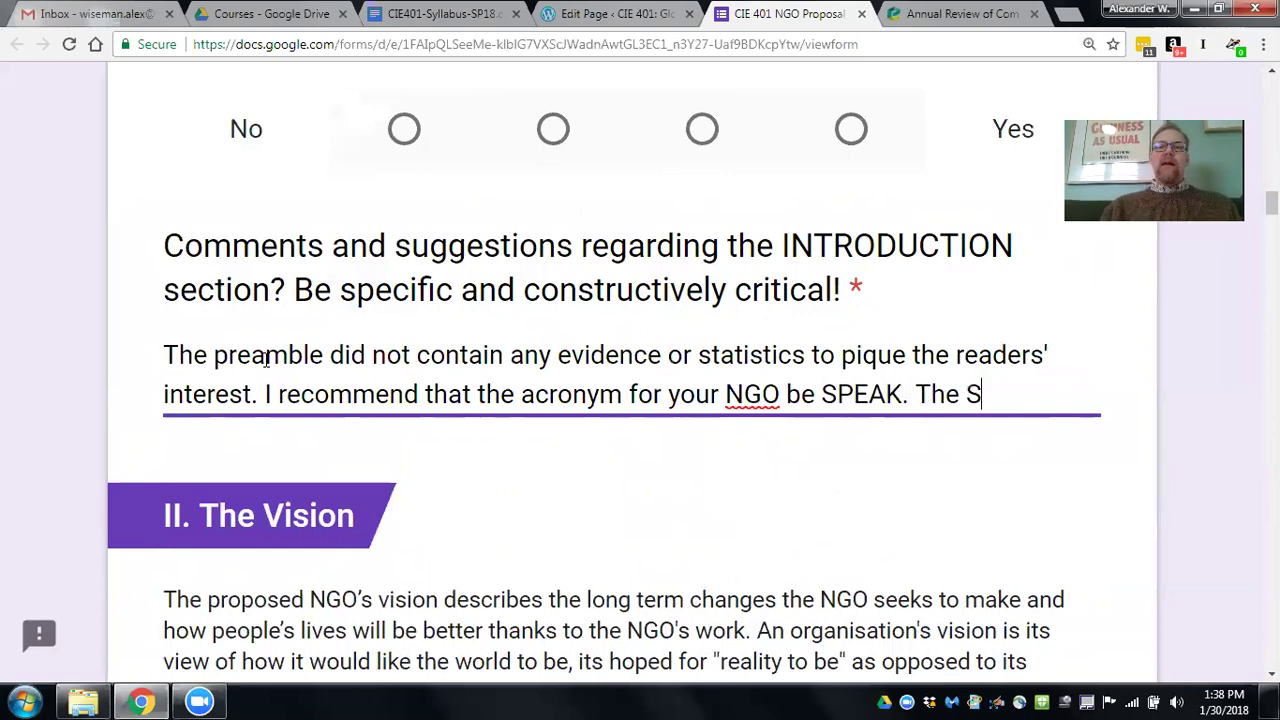
text( could stand for)
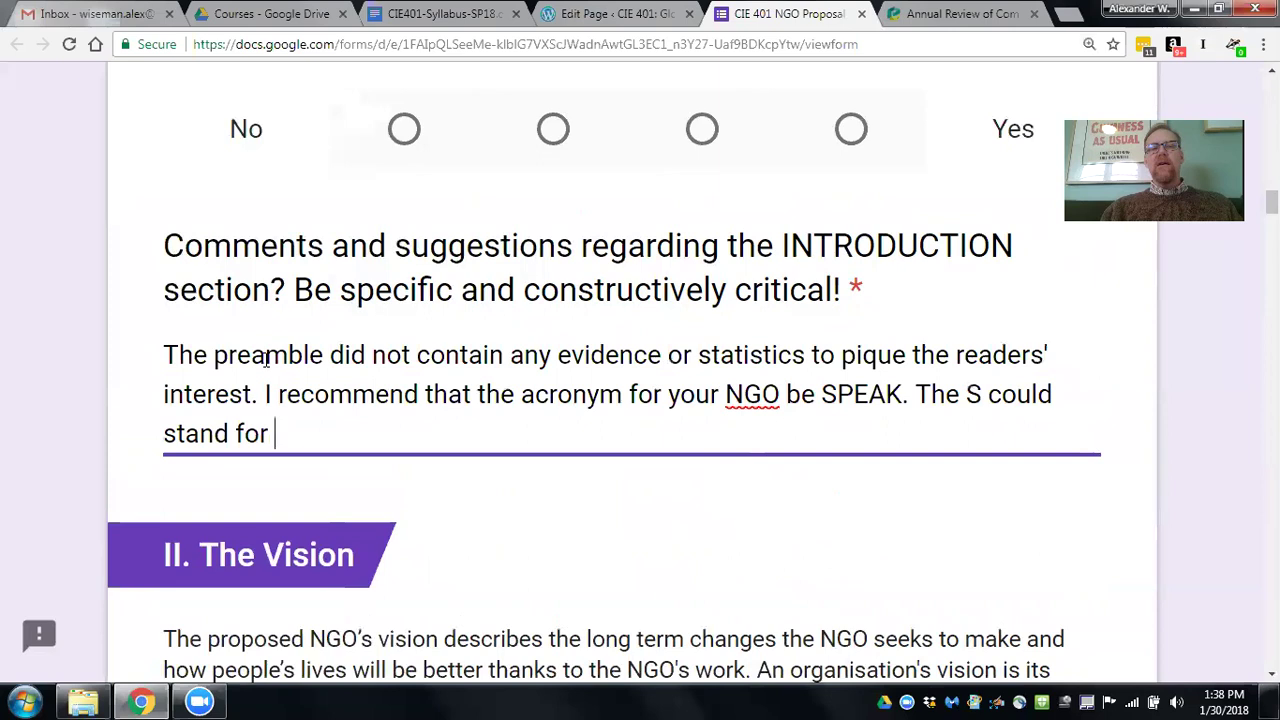
text( Schoo)
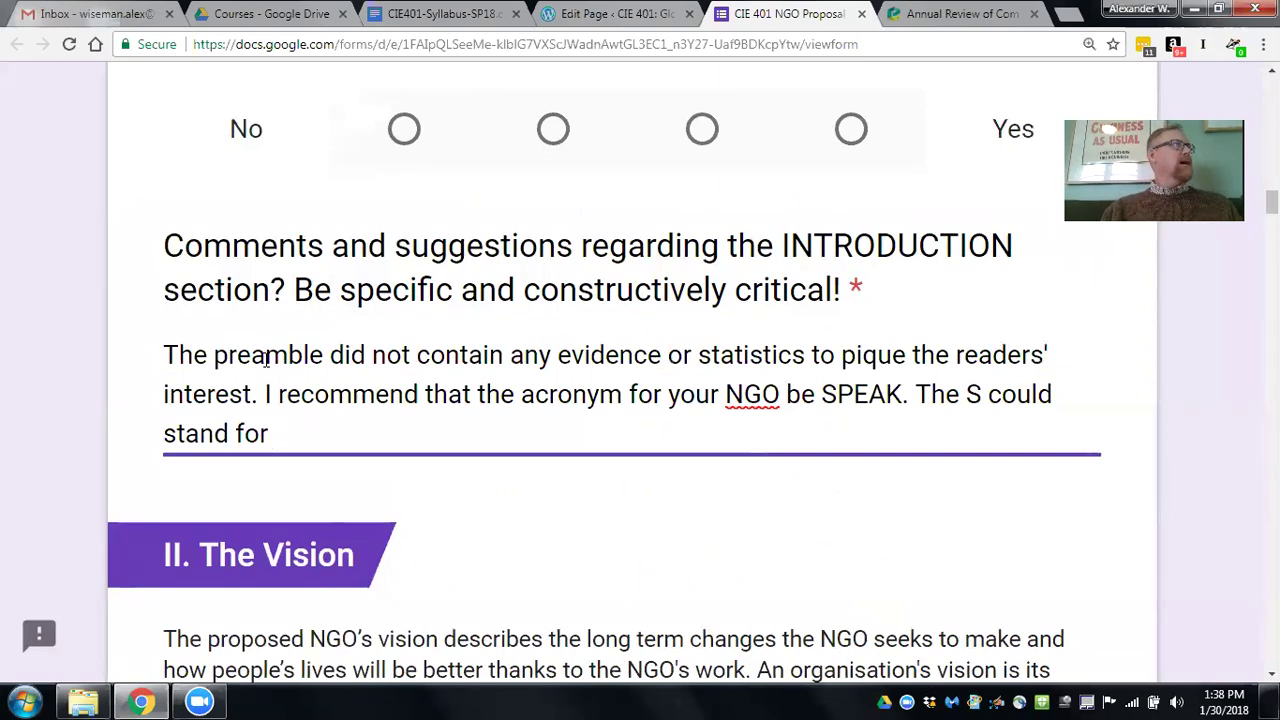
text(l.)
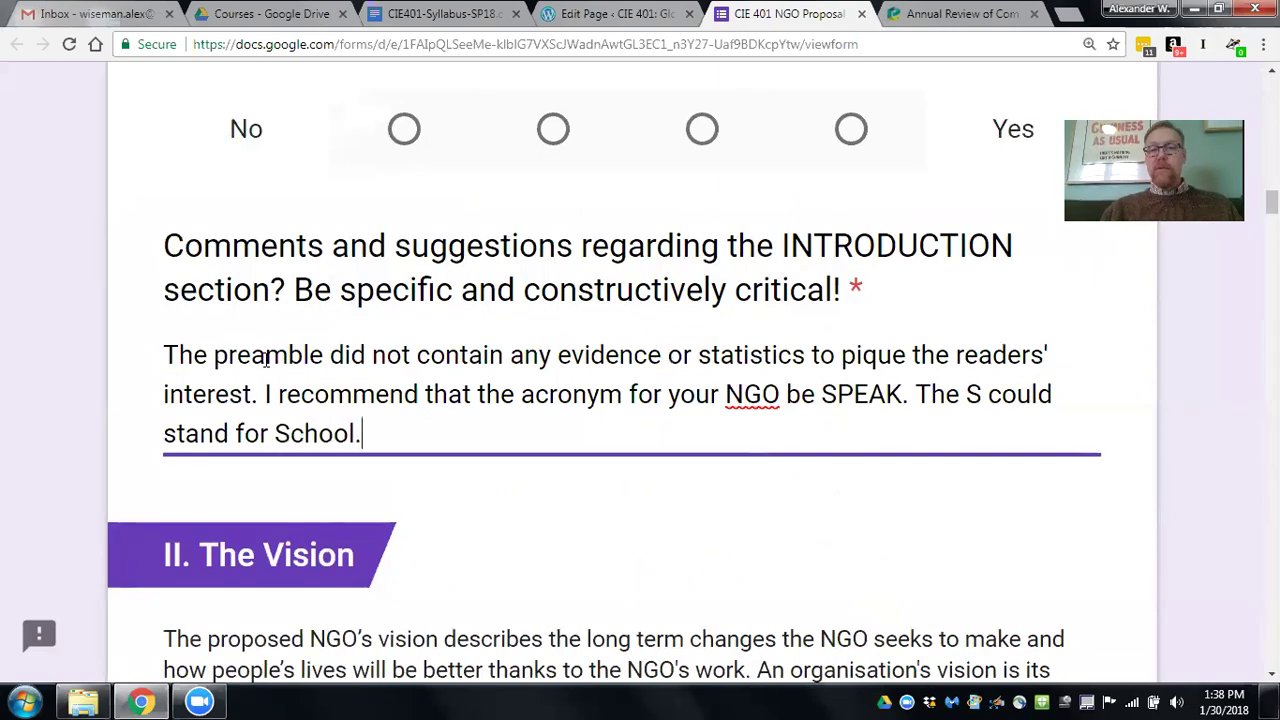
text( The P fo)
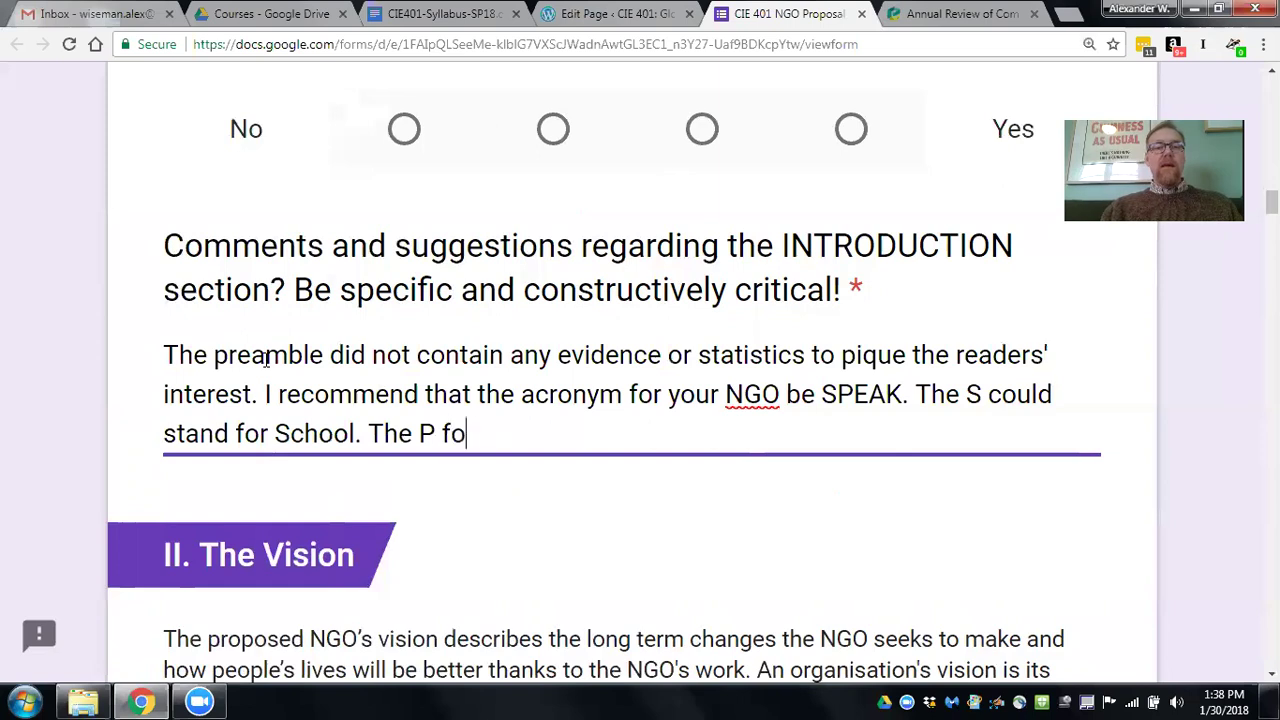
text(r Paren)
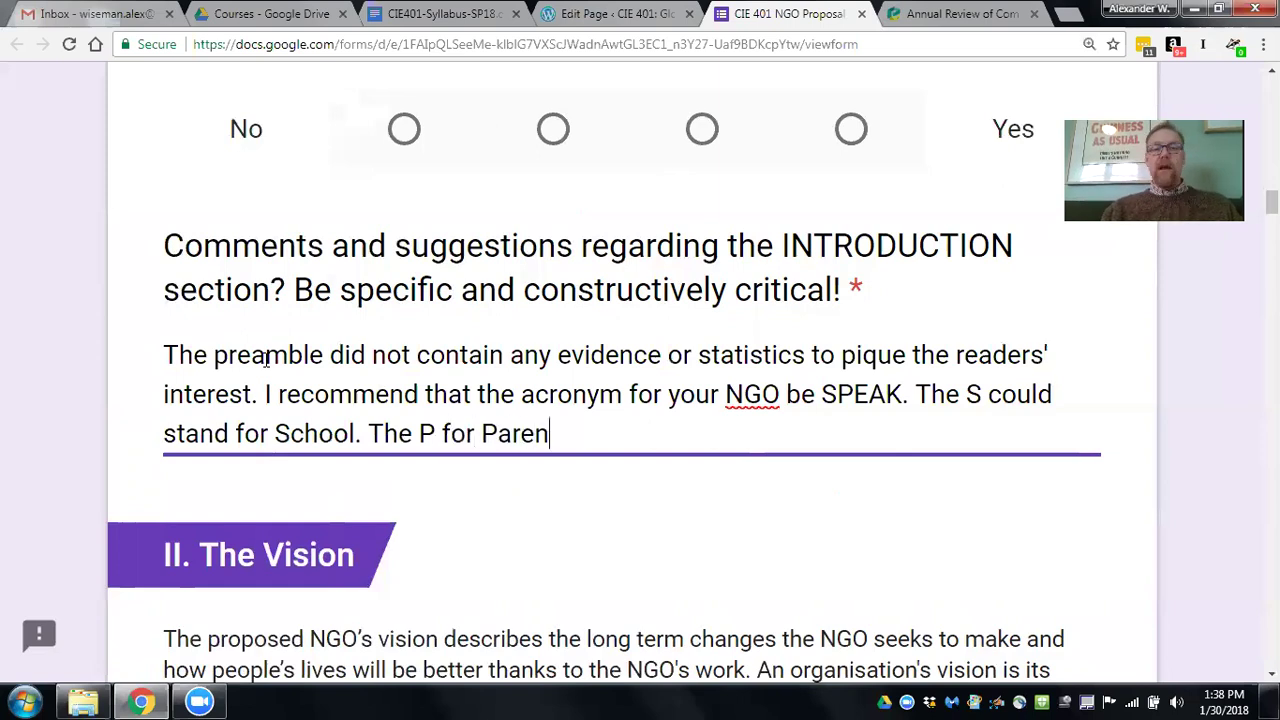
text(t...)
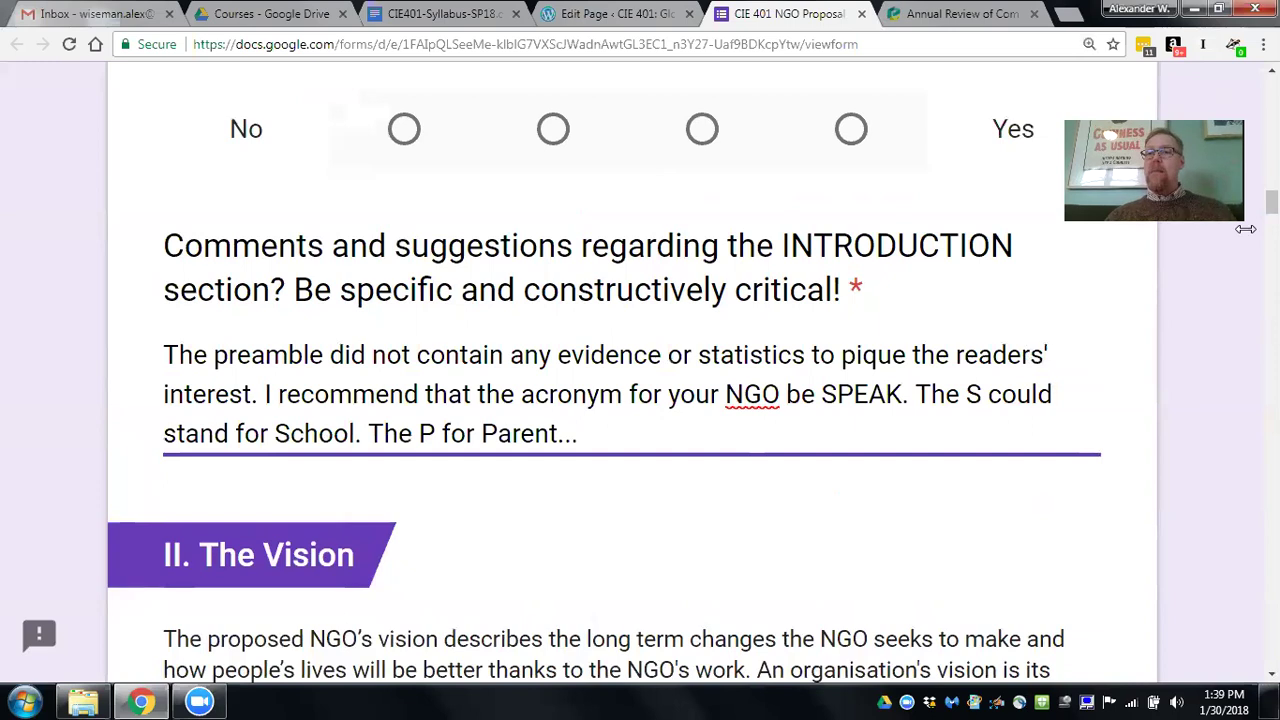
Move through the Vision and Mission sections, touching the VISION comment box, to section IV Proposed Functions.
scroll(1245, 229, down, 3)
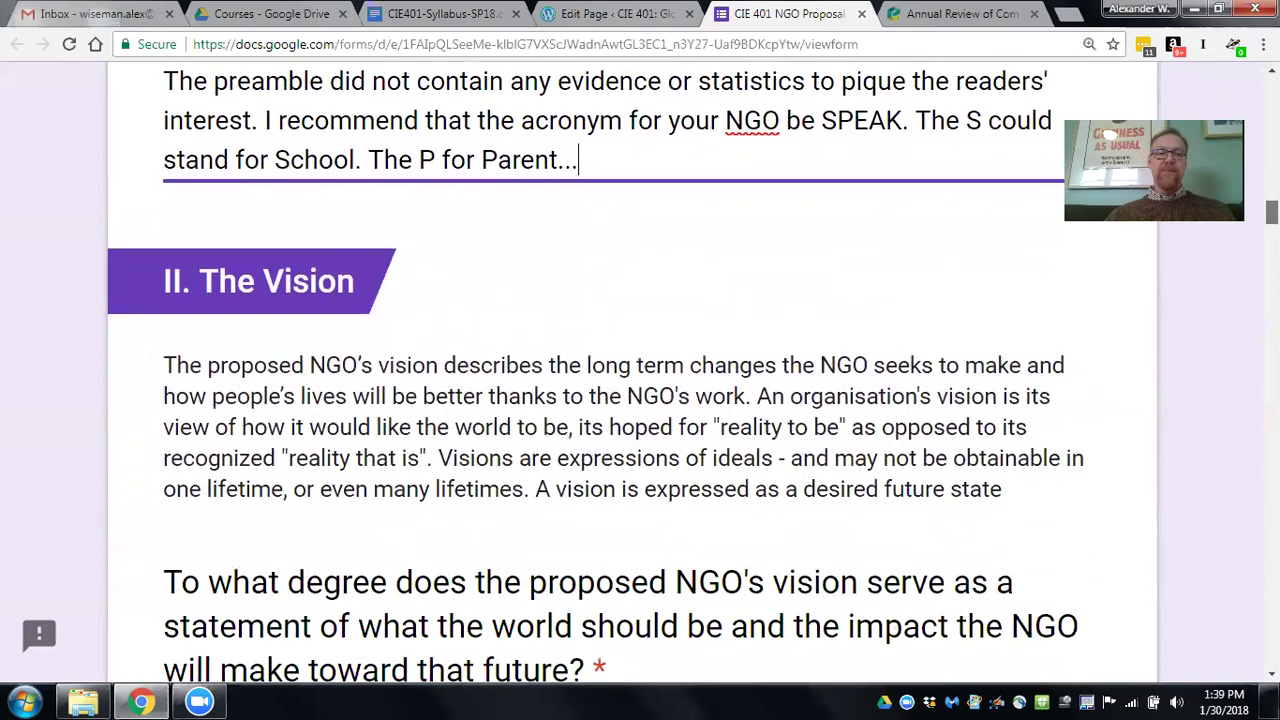
scroll(1245, 229, down, 2)
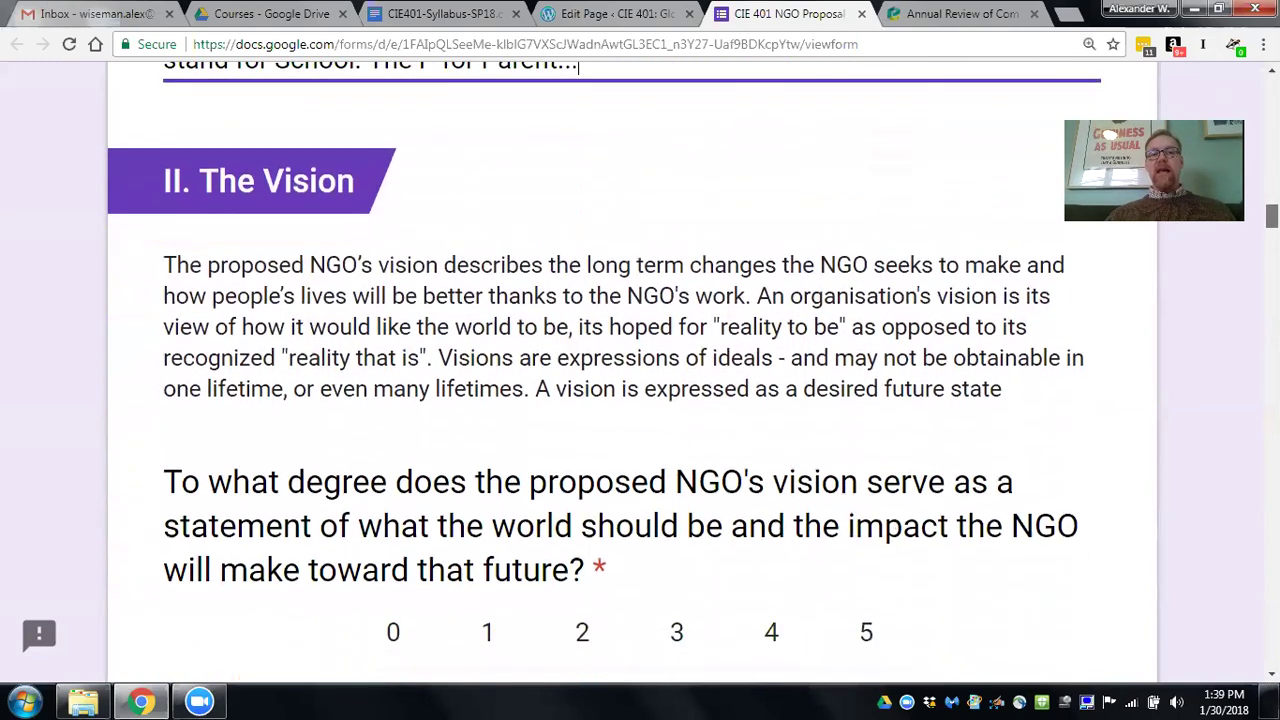
scroll(720, 366, down, 3)
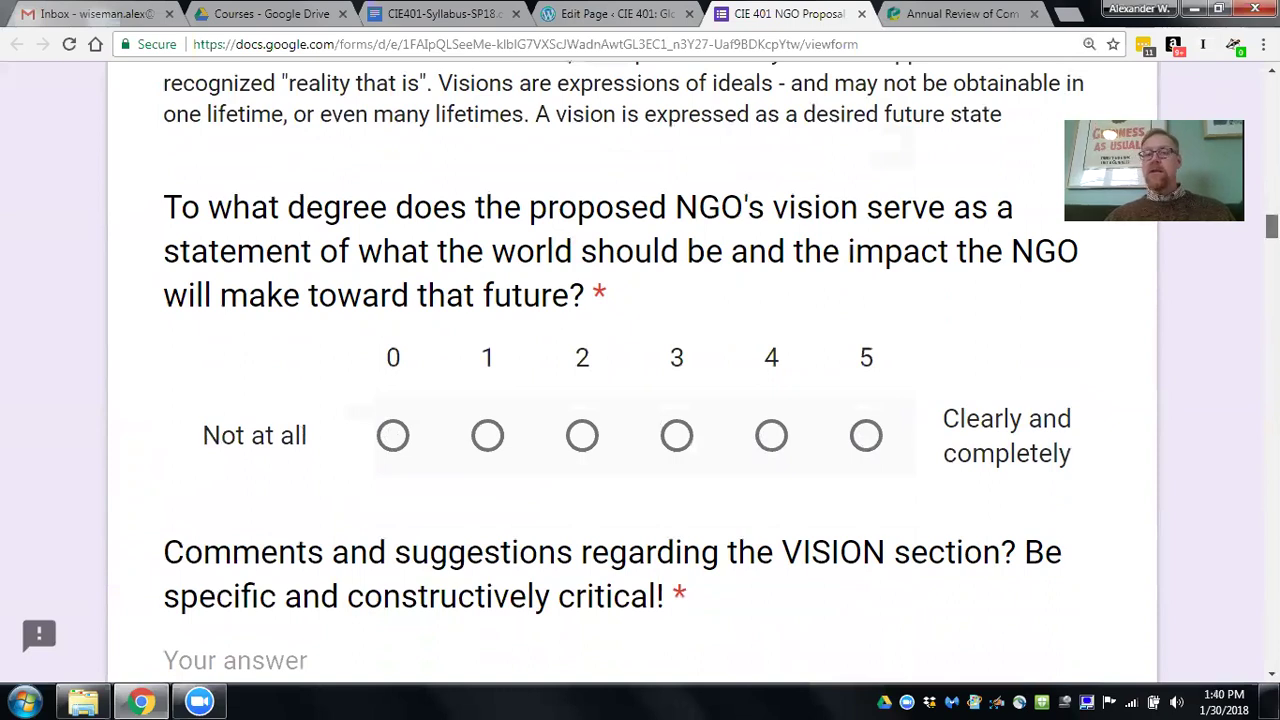
scroll(1122, 304, down, 3)
click(346, 413)
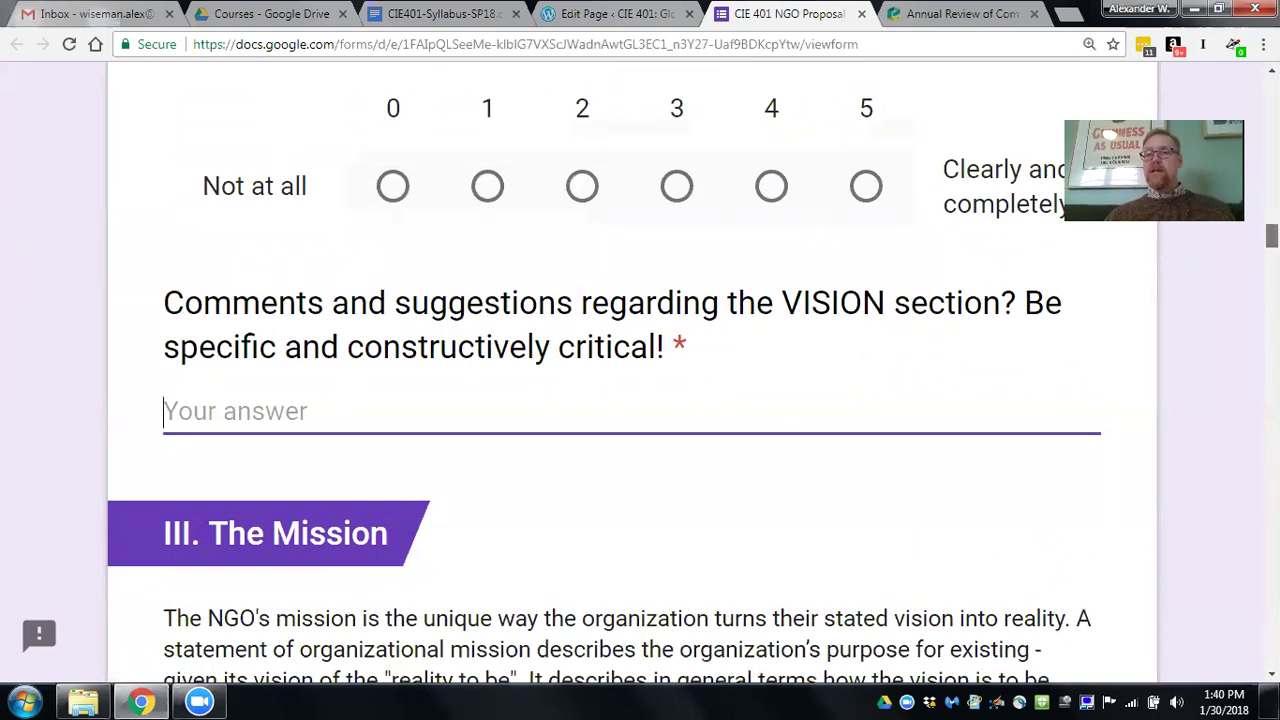
scroll(640, 380, down, 4)
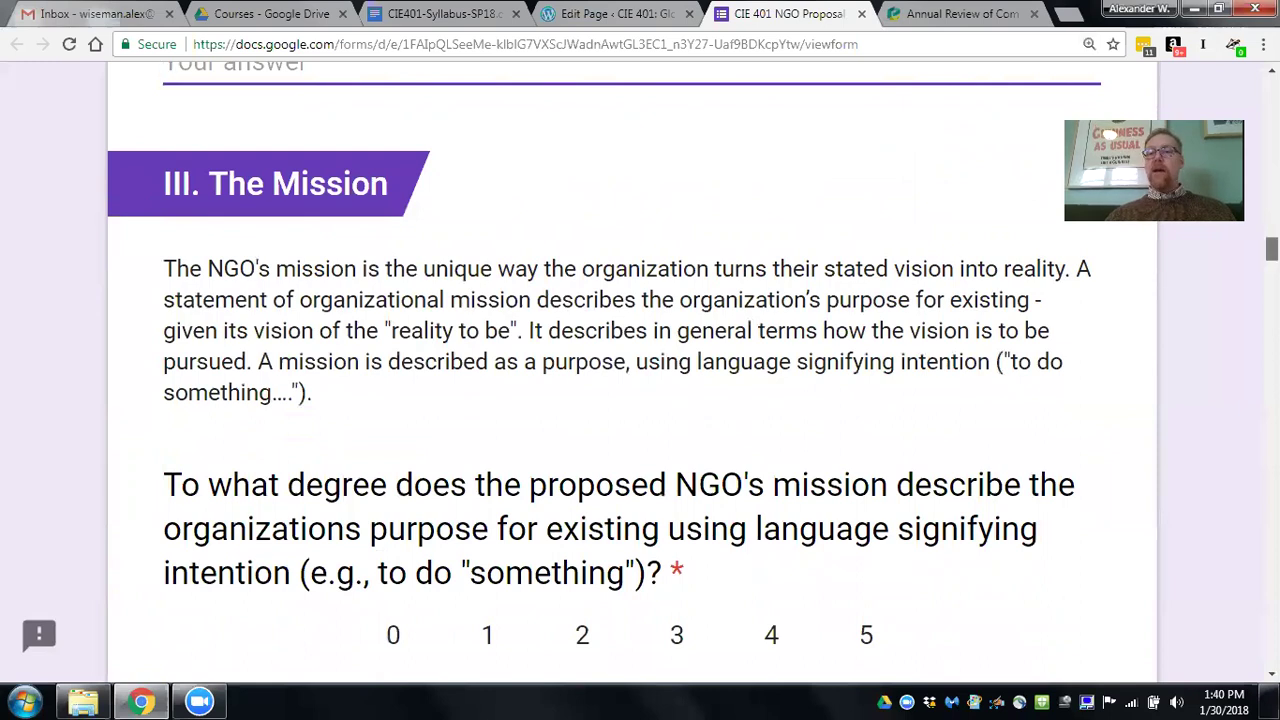
scroll(604, 373, down, 1)
scroll(591, 379, down, 2)
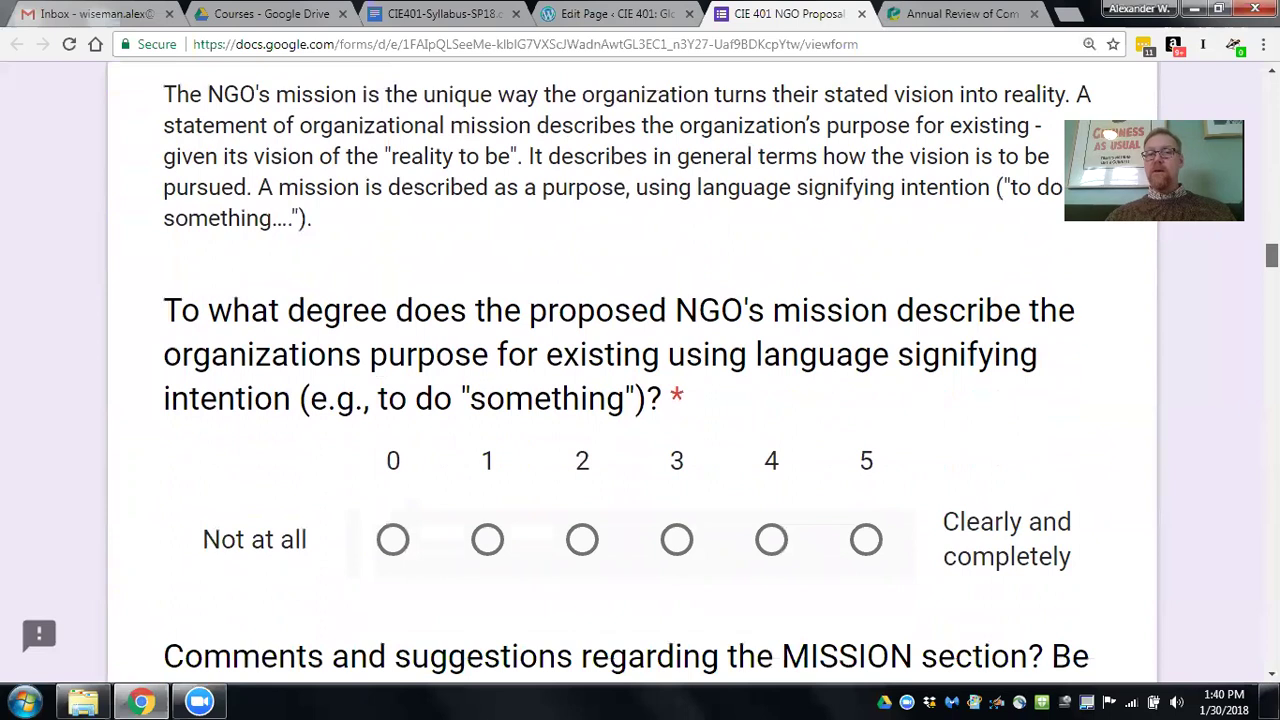
scroll(640, 370, down, 3)
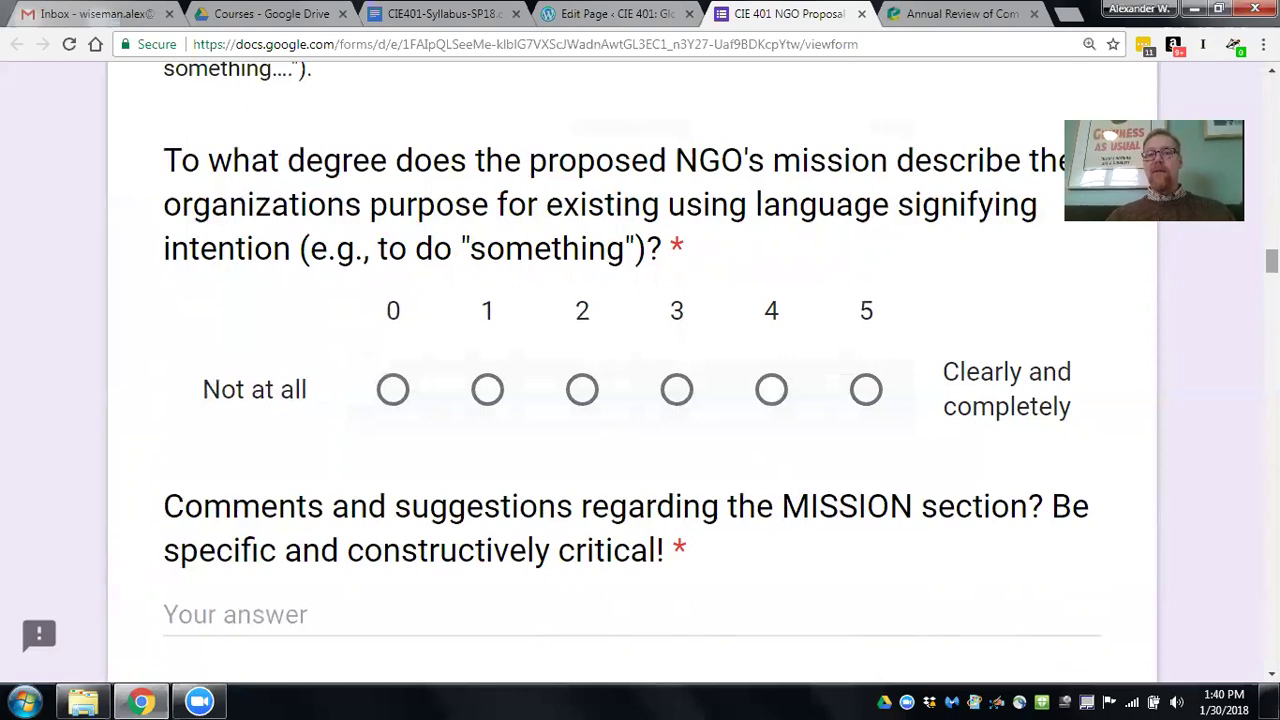
scroll(694, 226, down, 5)
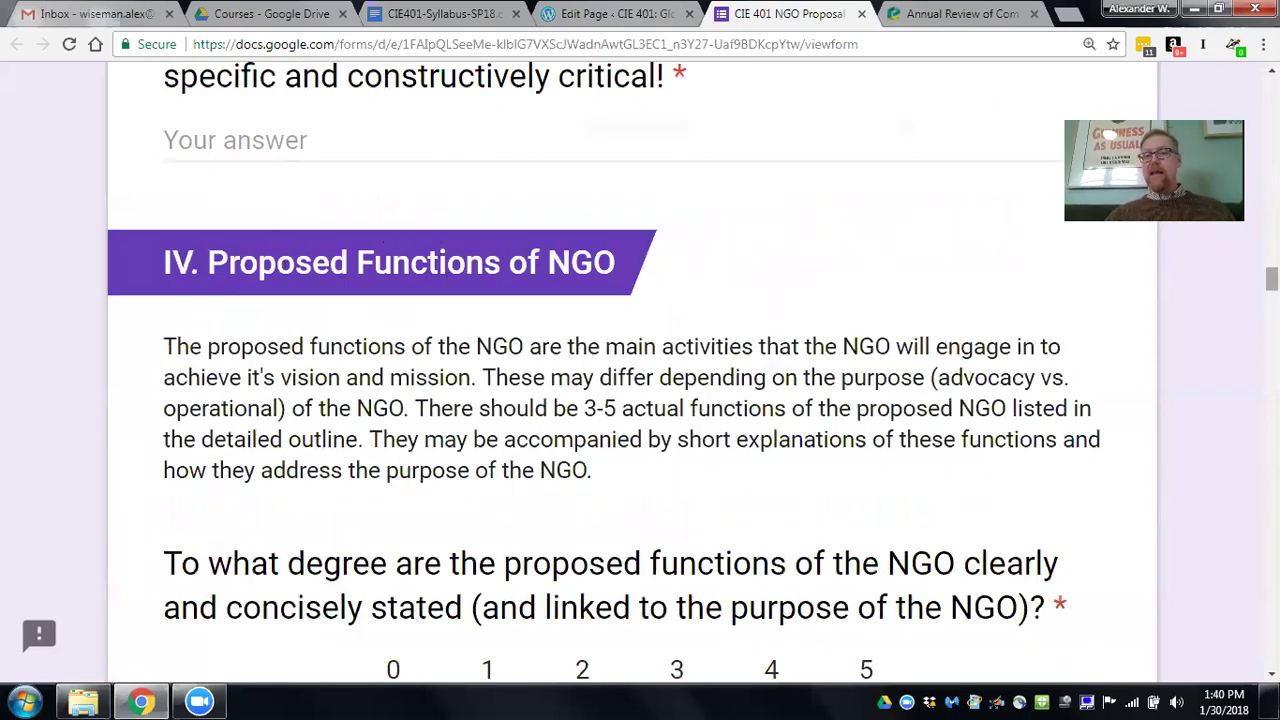
Scroll down past sections V–XI to the OVERALL AND ADDITIONAL COMMENTS question.
drag(1271, 280, 1271, 397)
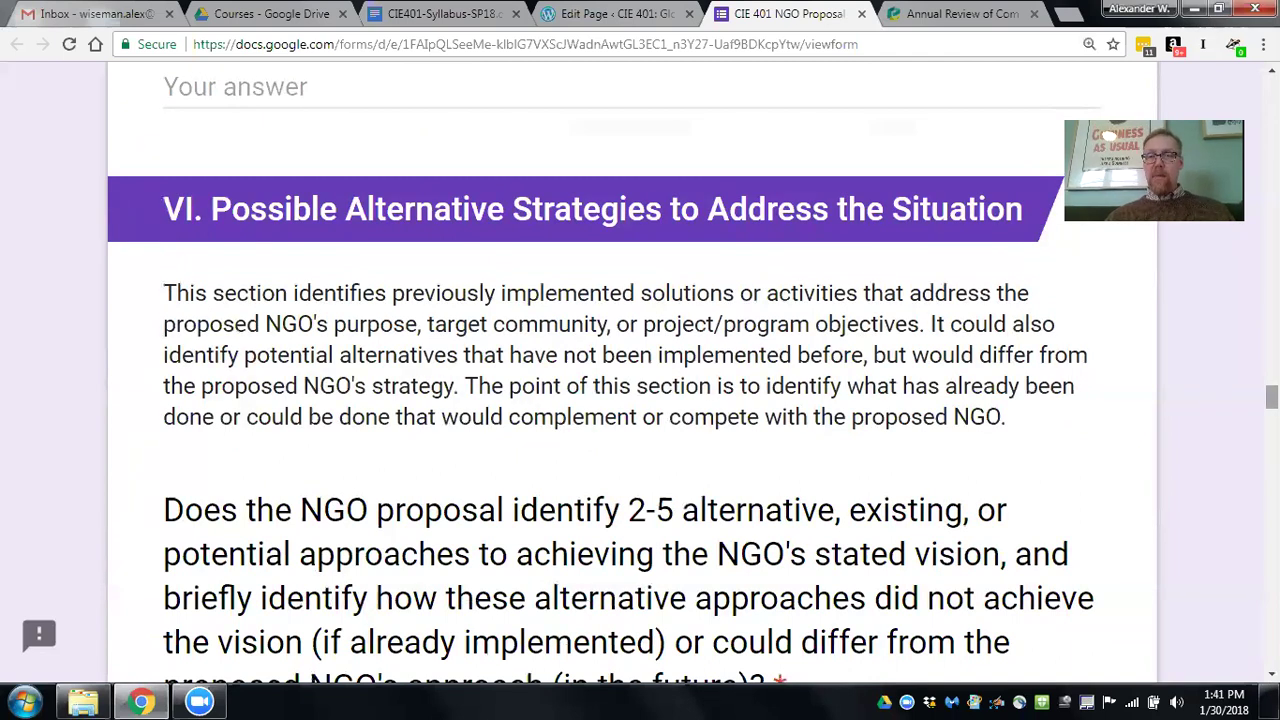
scroll(1271, 397, down, 10)
scroll(640, 377, down, 15)
scroll(640, 377, down, 12)
scroll(640, 377, down, 11)
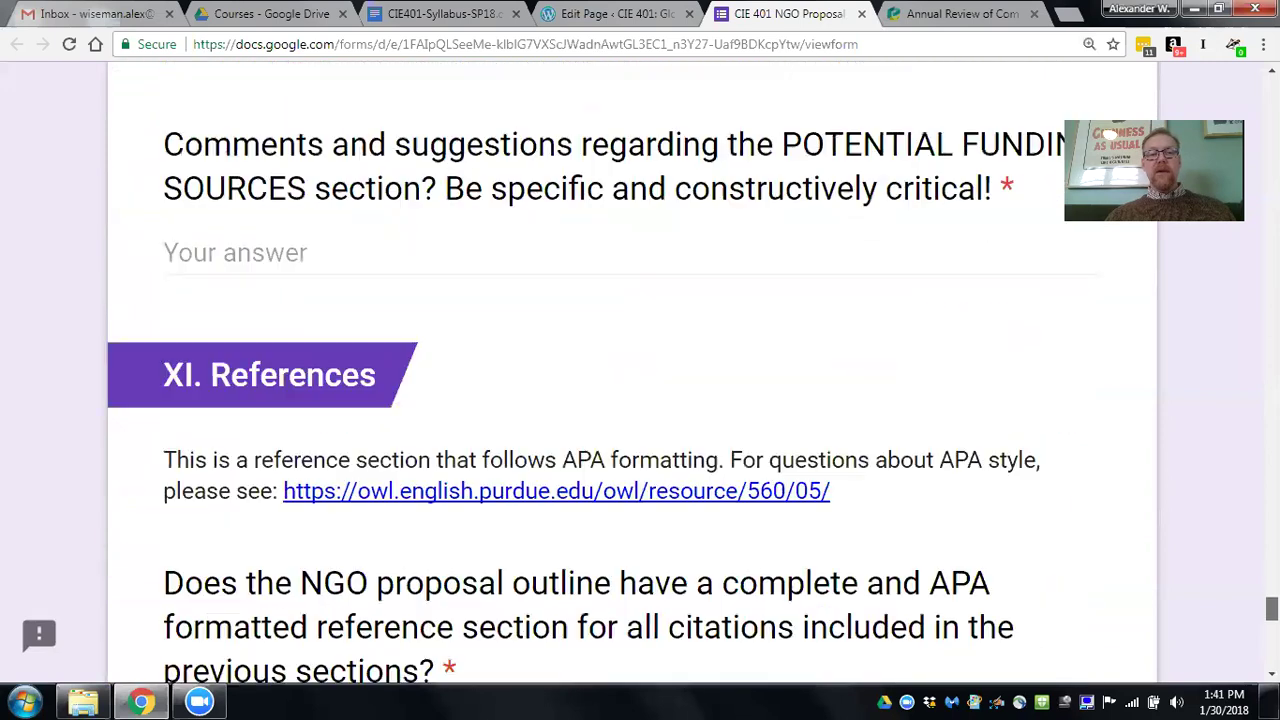
scroll(640, 377, down, 3)
scroll(640, 377, down, 5)
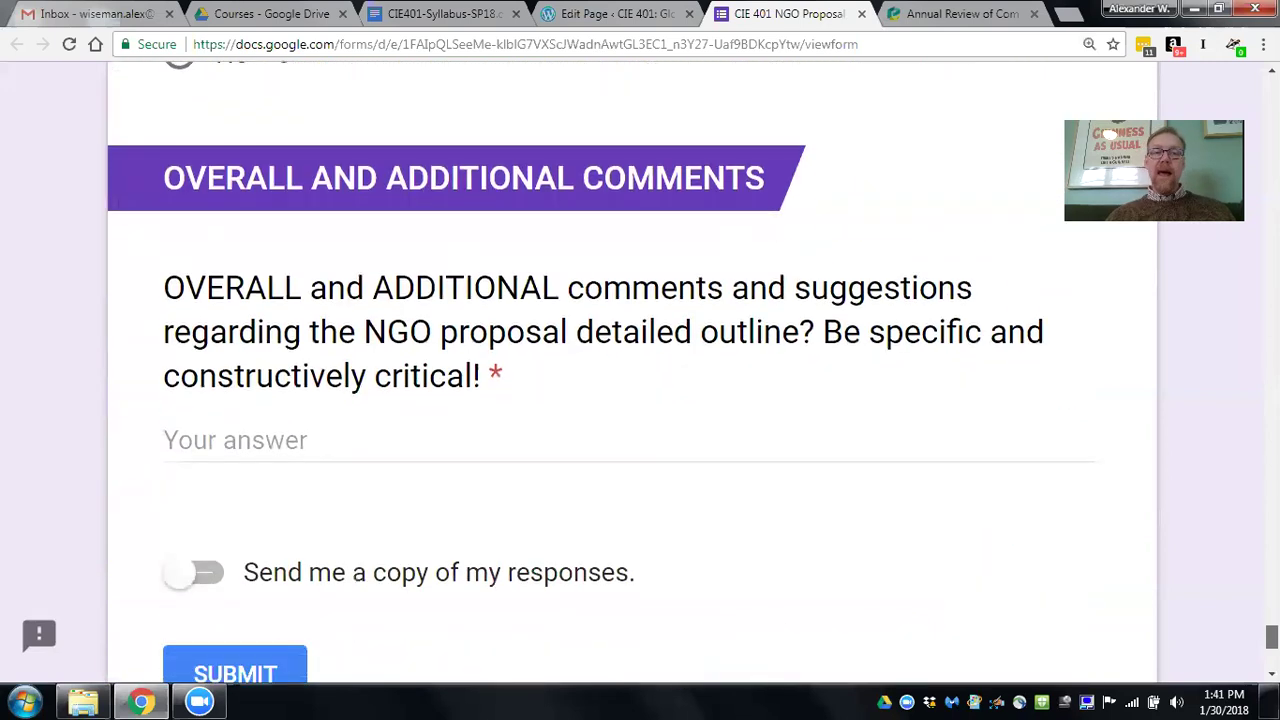
Switch on 'Send me a copy of my responses' after the overall comments, then scroll back up.
click(228, 450)
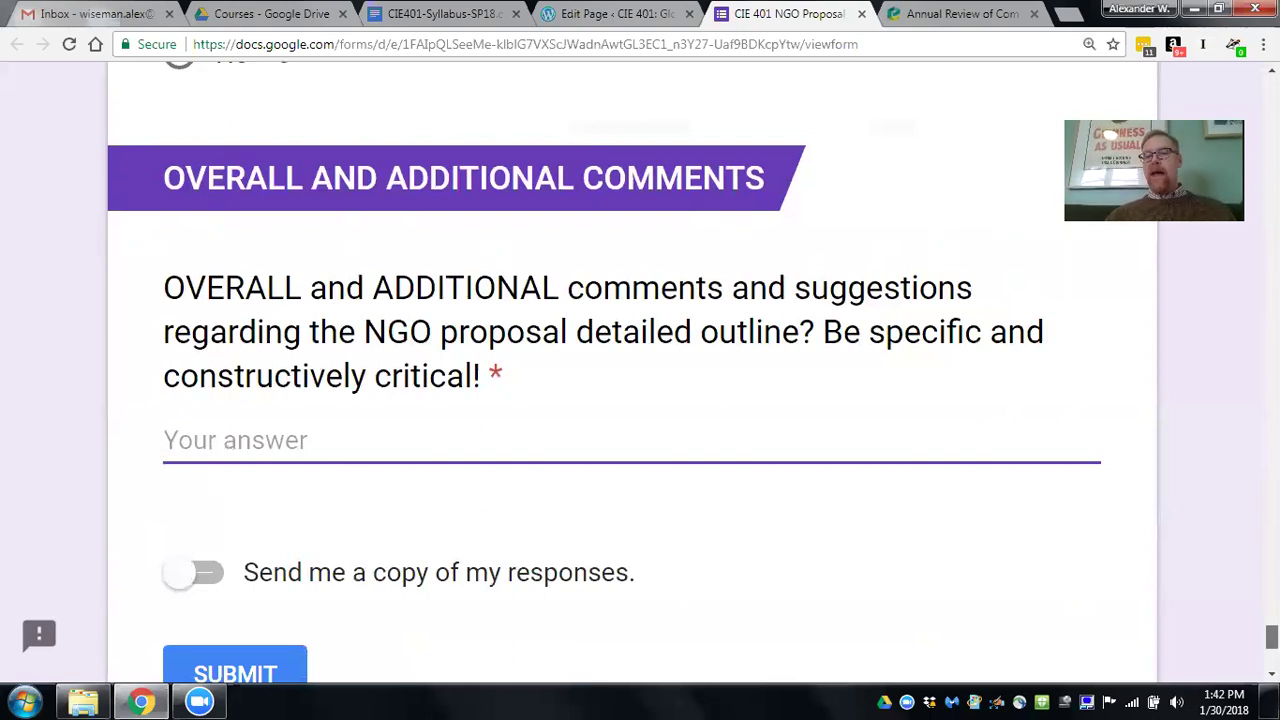
scroll(459, 475, down, 1)
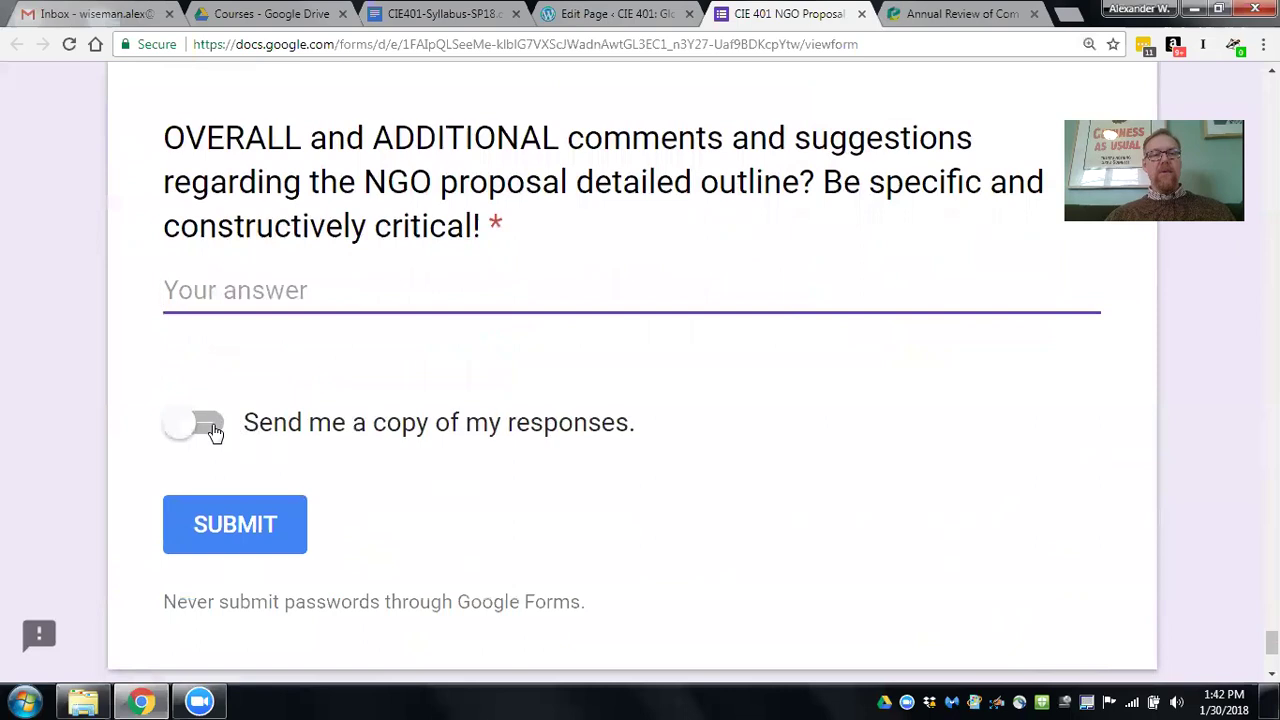
click(211, 425)
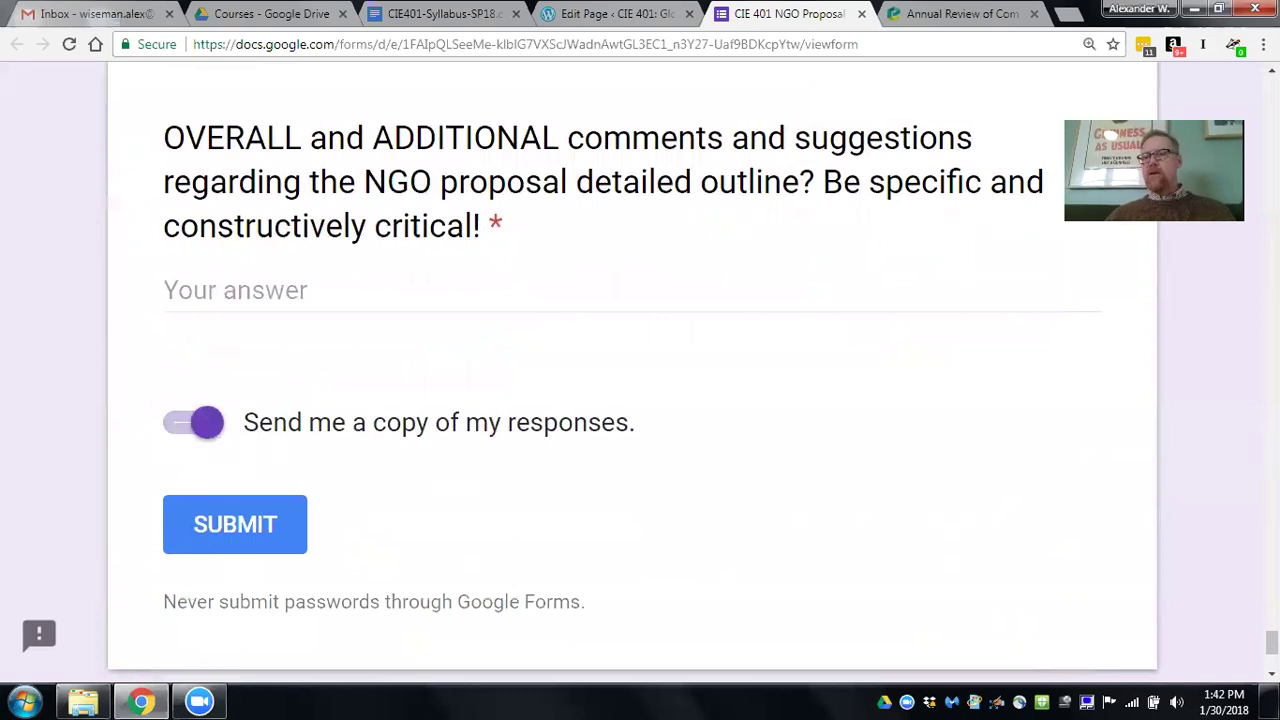
scroll(640, 370, up, 8)
scroll(669, 377, up, 15)
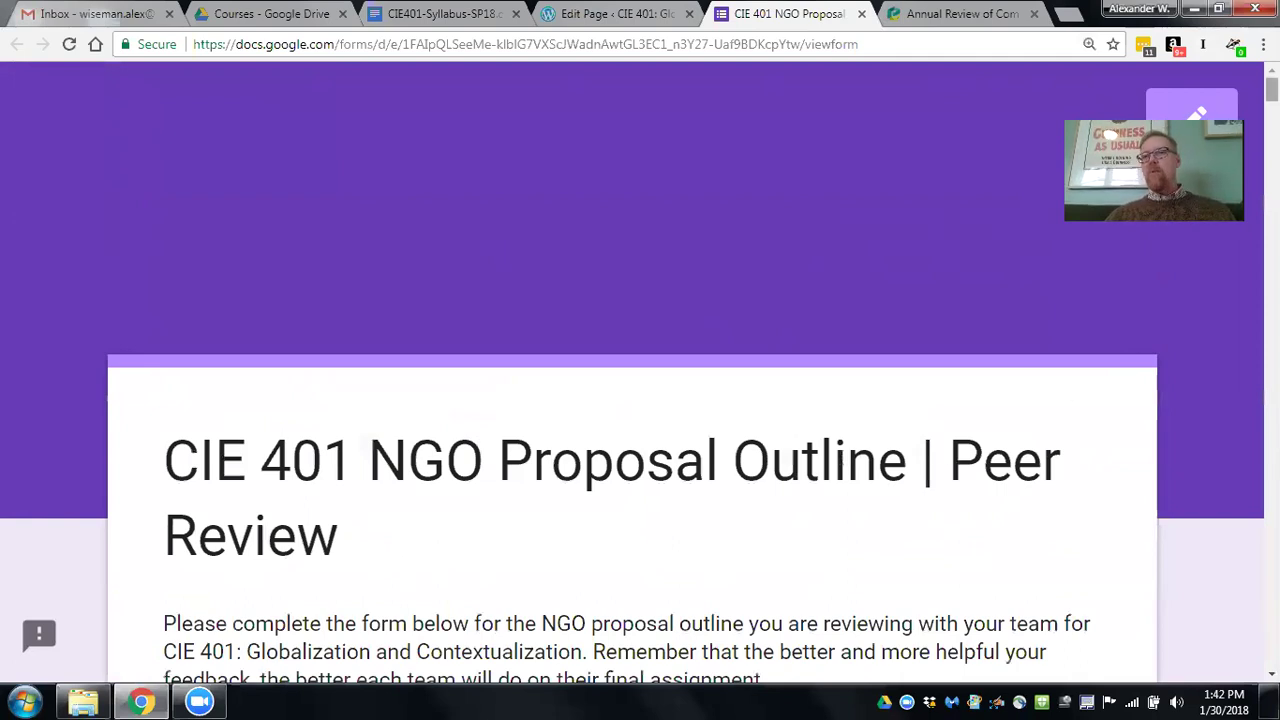
scroll(632, 373, down, 1)
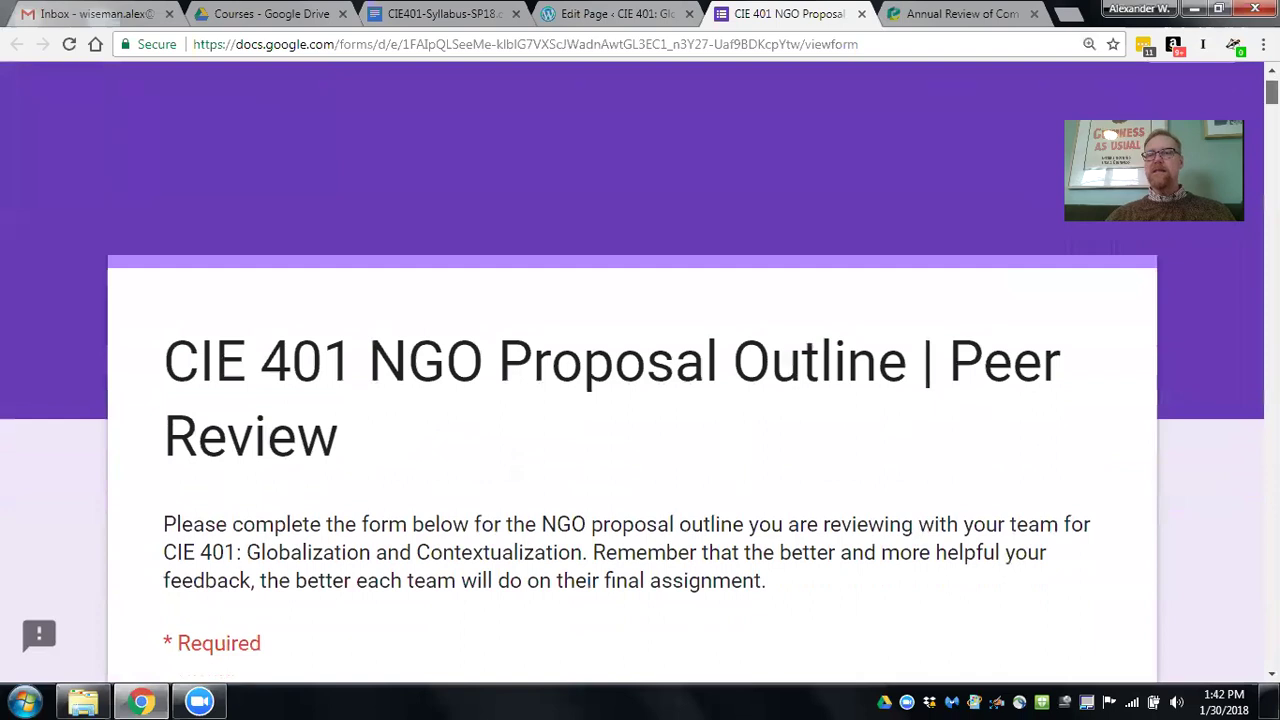